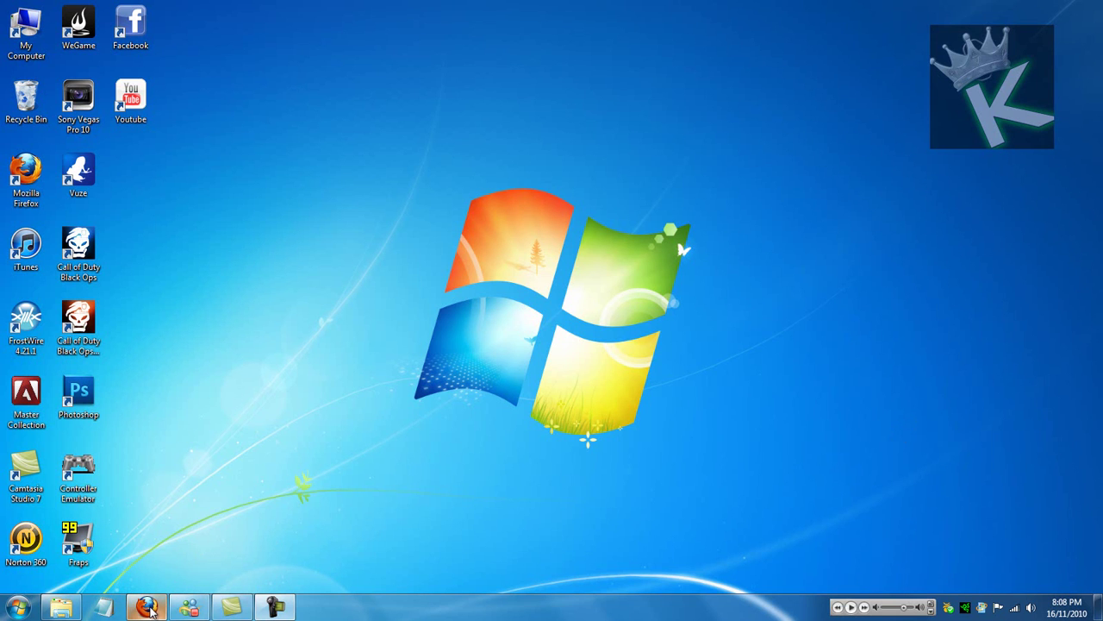
Restore Firefox and keep the English 32-bit version in the Vegas Pro download dropdown.
mouse_move(151, 611)
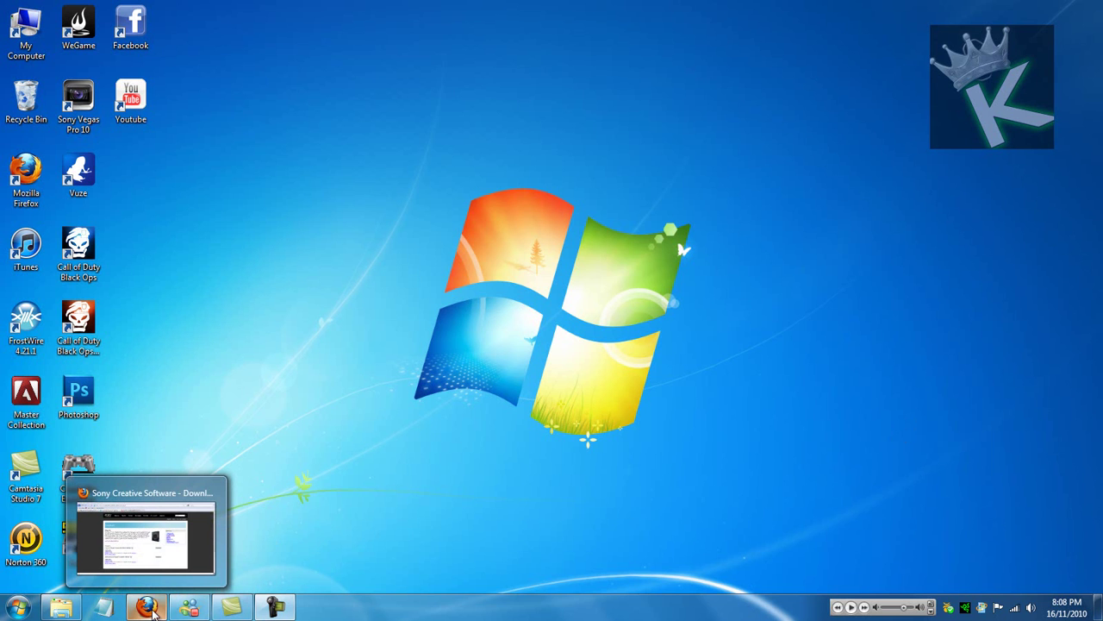
left_click(154, 607)
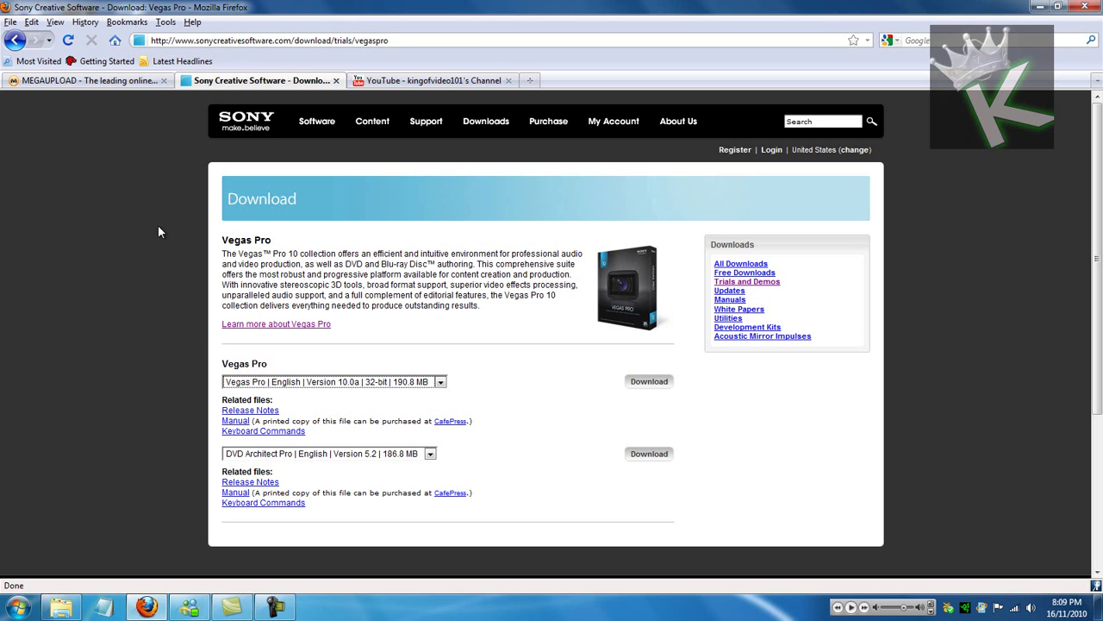
left_click(365, 381)
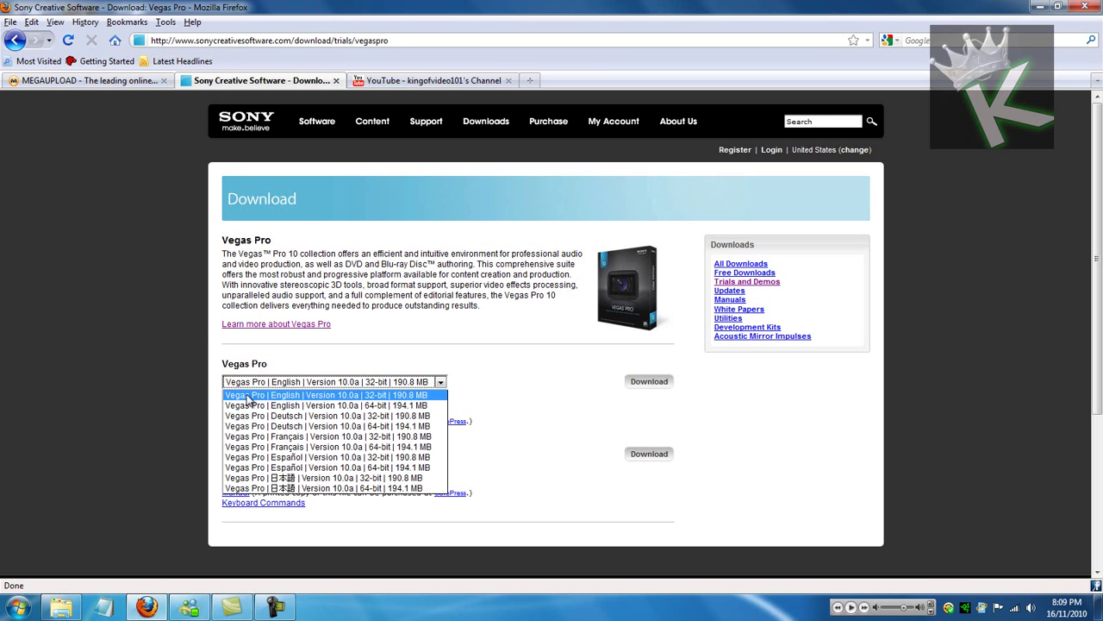
left_click(296, 395)
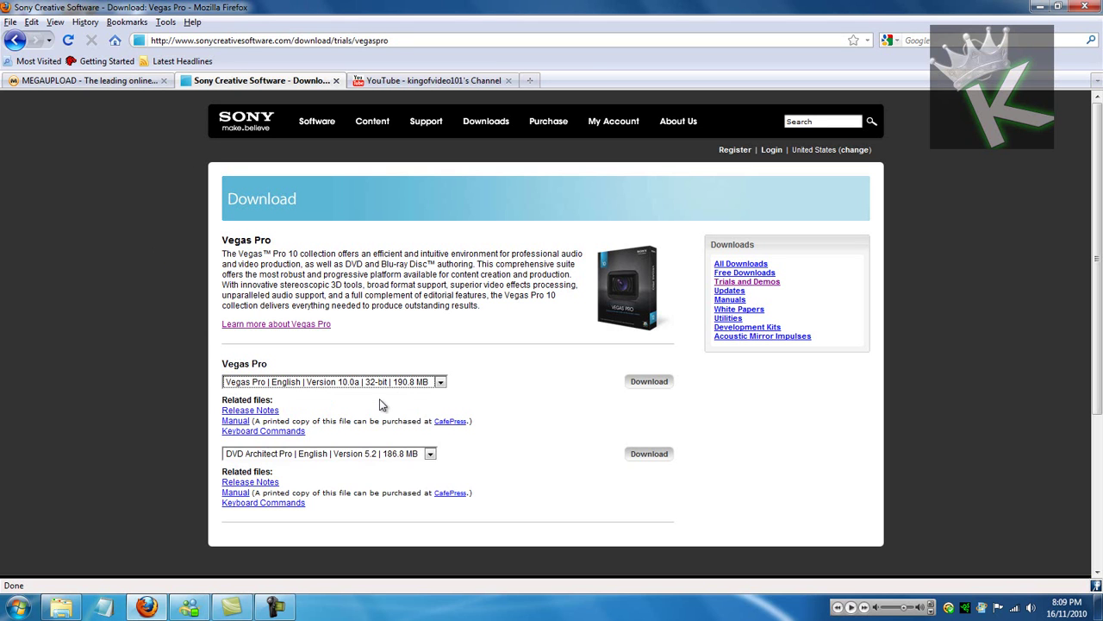
left_click(381, 384)
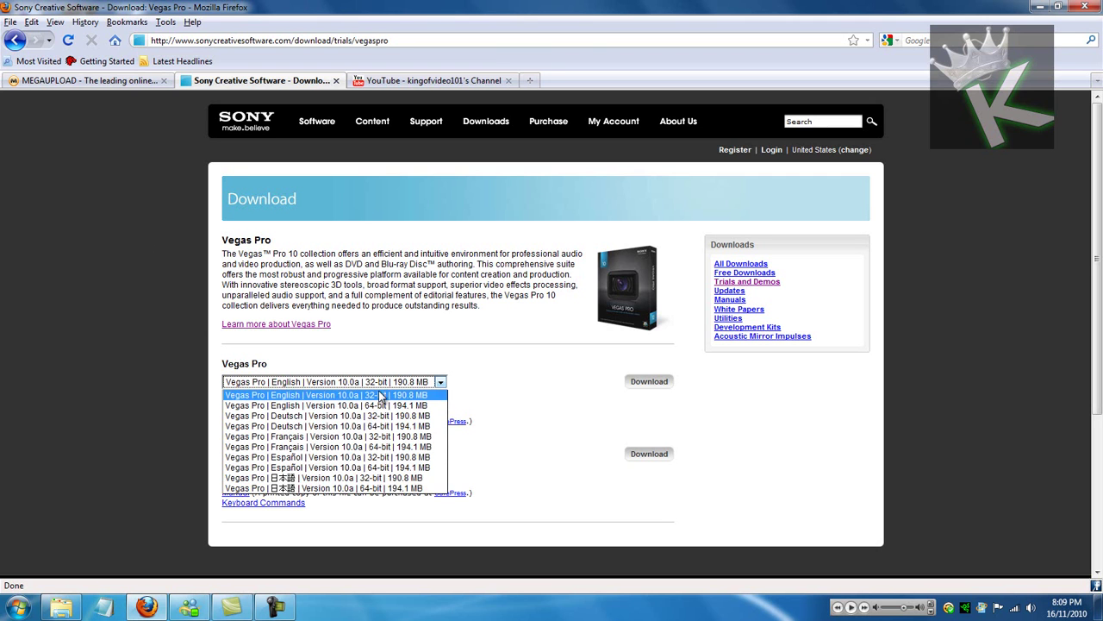
left_click(381, 395)
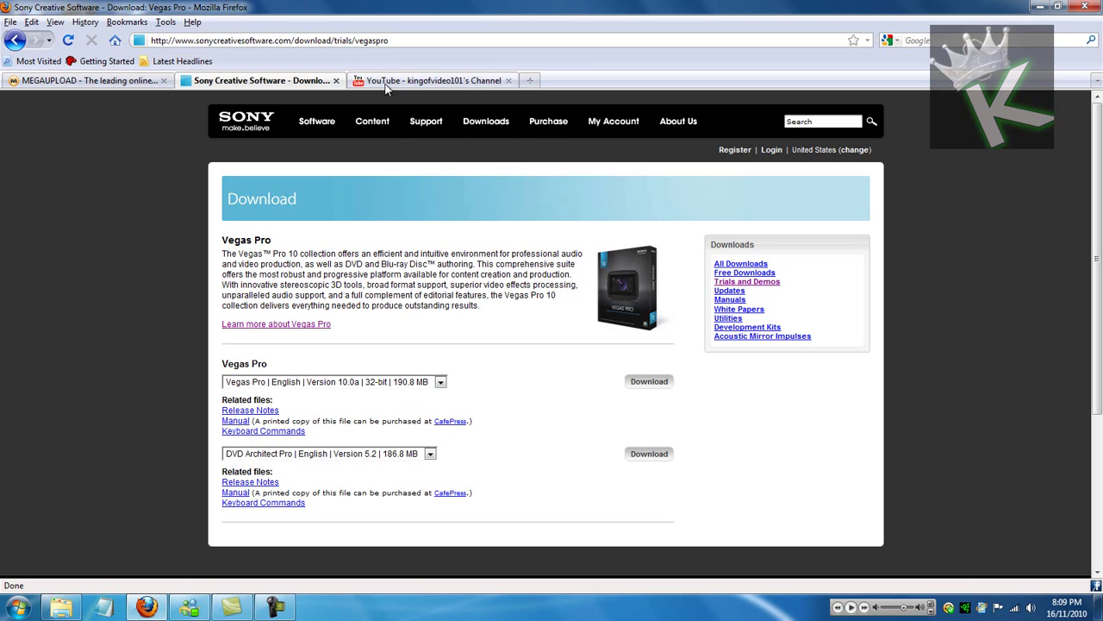
Show the Megaupload page for the 2.18 MB 'Sony Vegas Pro 10 Cracking Tools..rar' archive.
left_click(116, 81)
triple_click(336, 179)
left_click(554, 192)
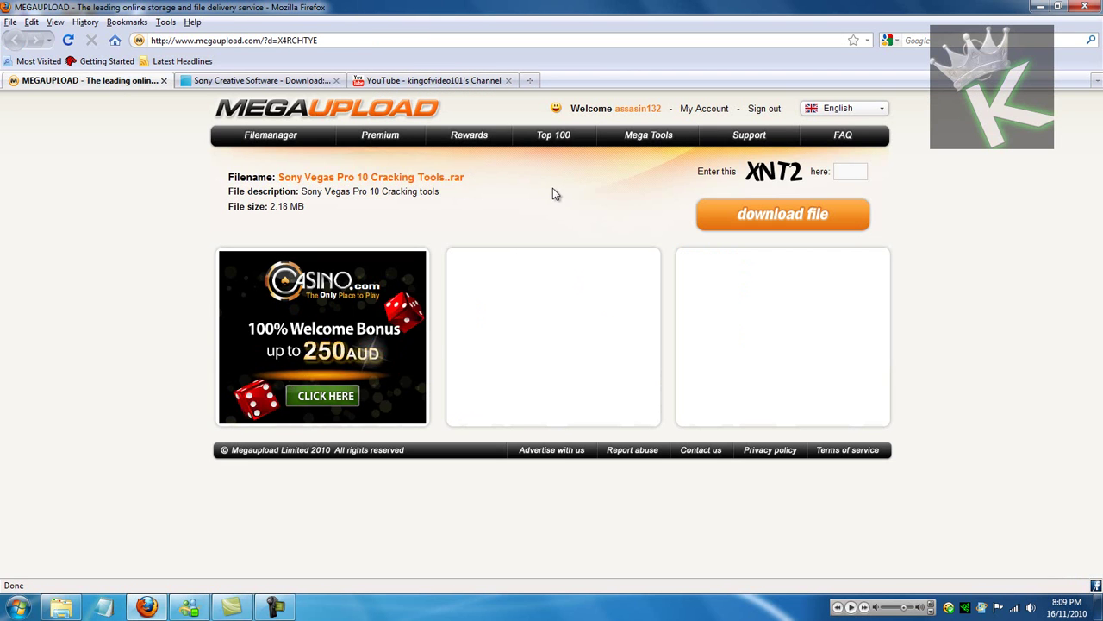
Minimize Firefox and choose English as the Vegas Pro 10 installer language.
left_click(1037, 7)
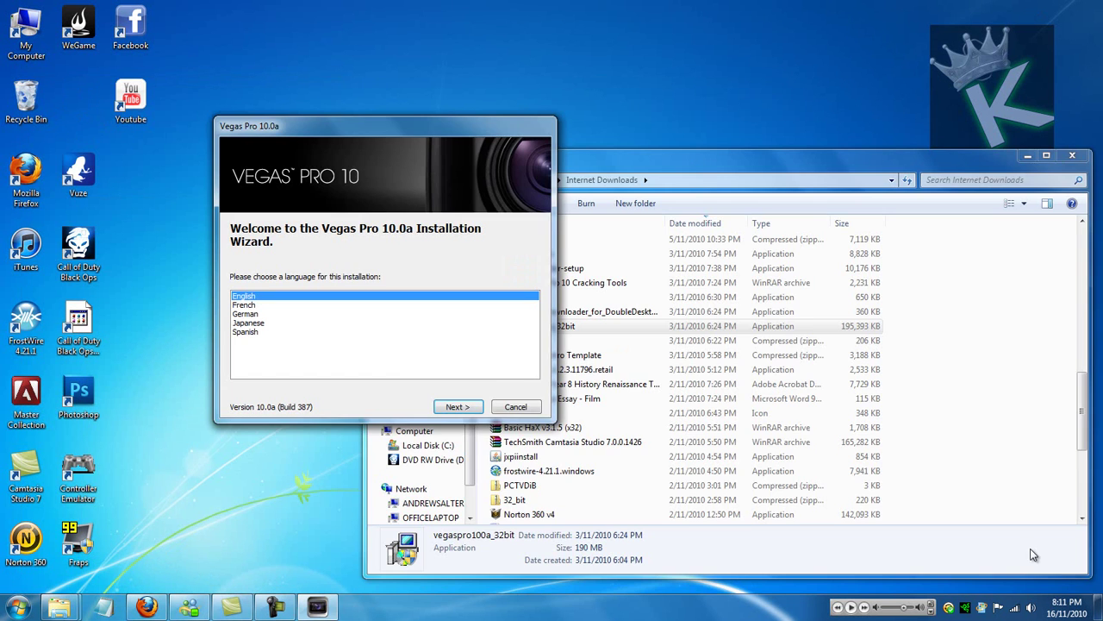
left_click_drag(775, 168, 899, 176)
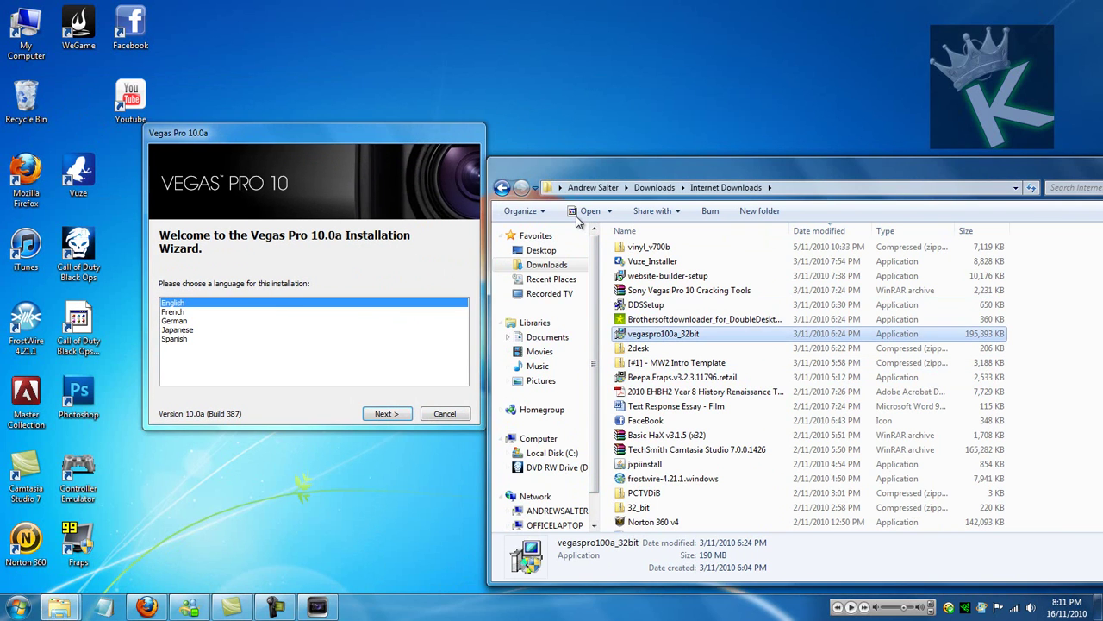
key("End")
key("Home")
key("Return")
Accept the licence, enable the desktop shortcut, install Vegas Pro 10.0a and close the installer.
key("Up")
key("Return")
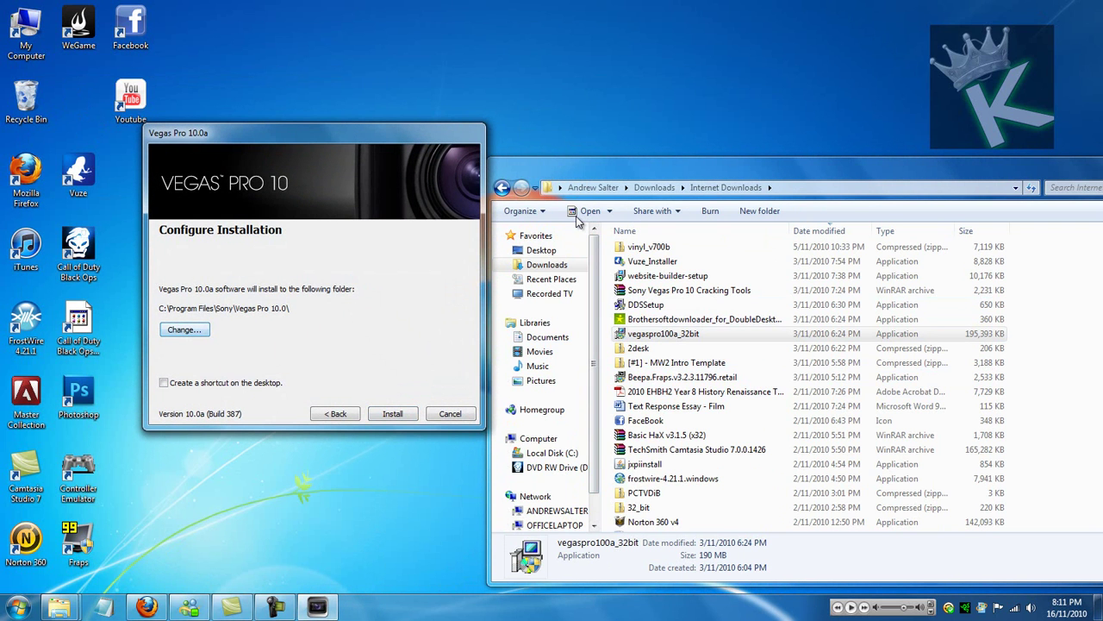
key("Tab")
key("space")
key("Return")
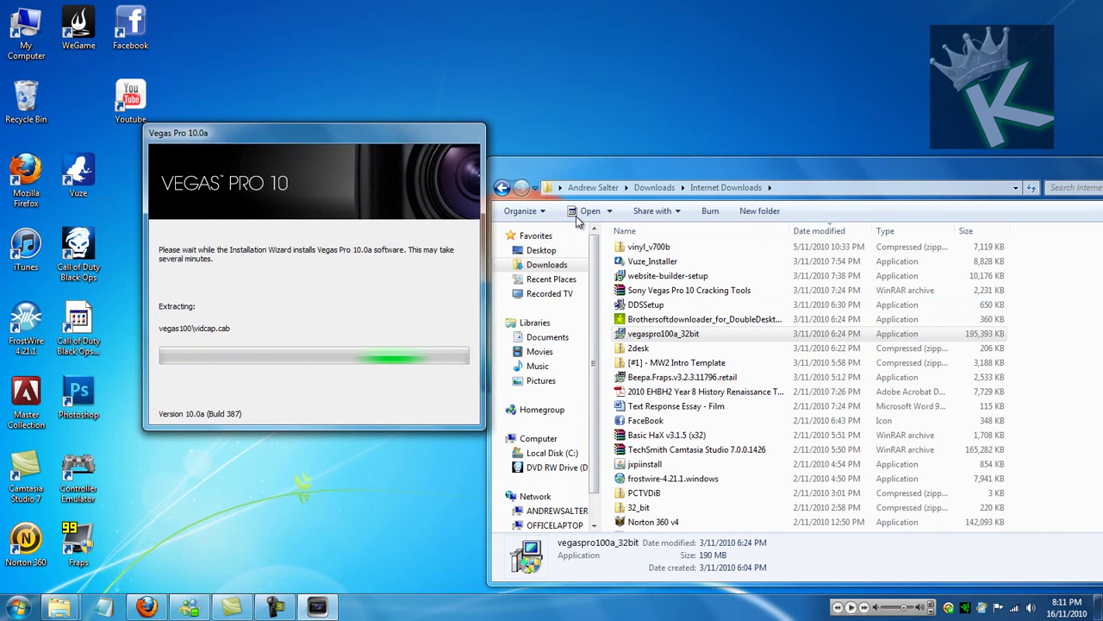
key("super+Down")
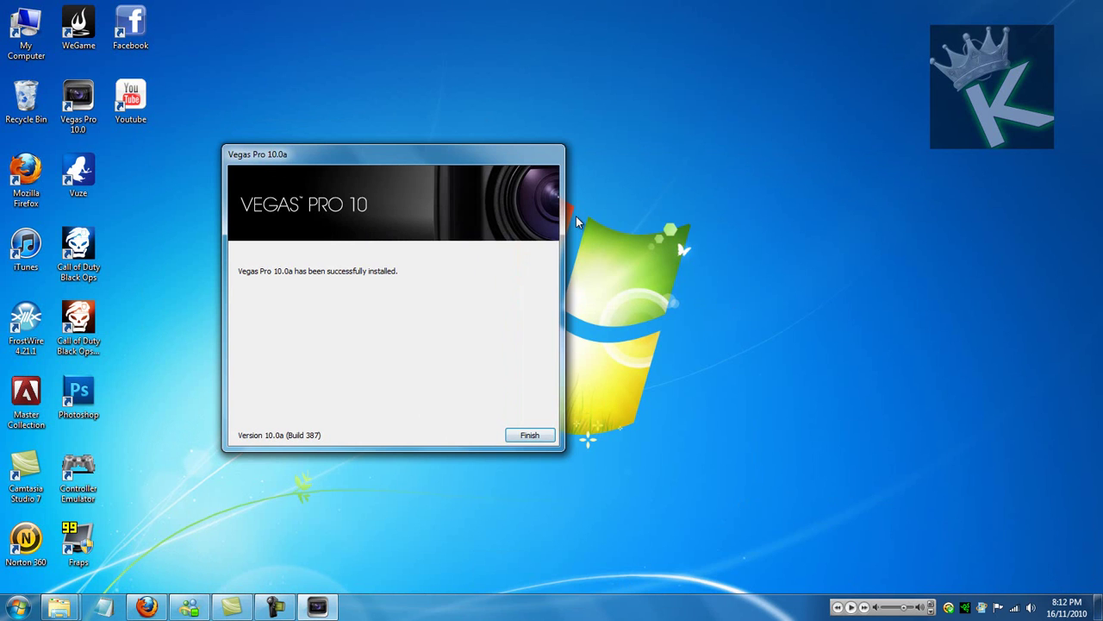
key("Return")
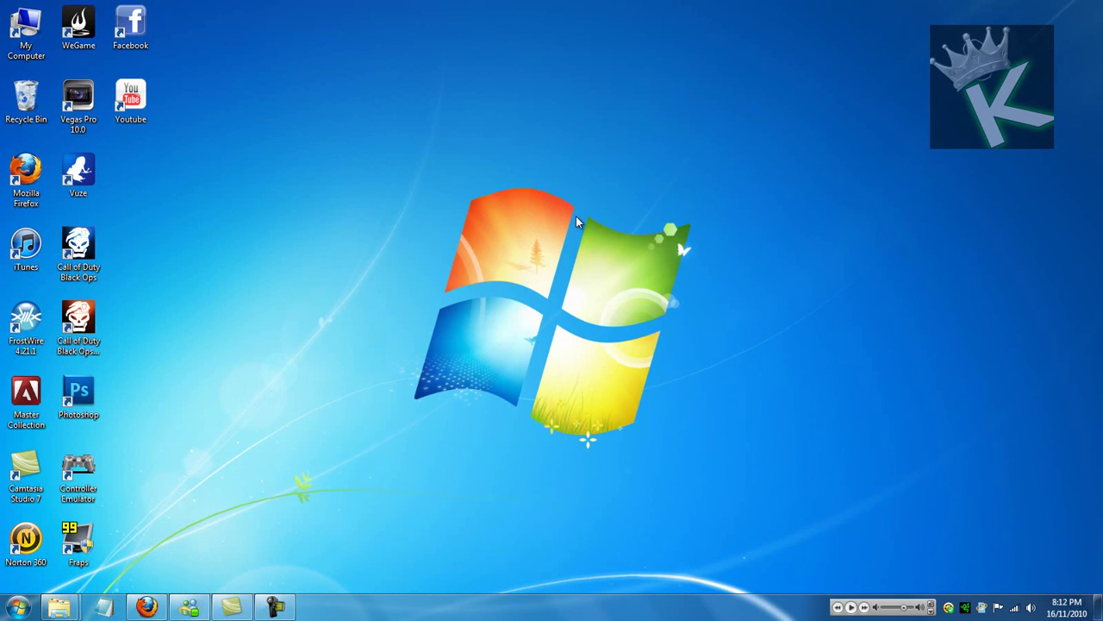
Bring up the Internet Downloads folder window from the taskbar.
key("alt+Tab")
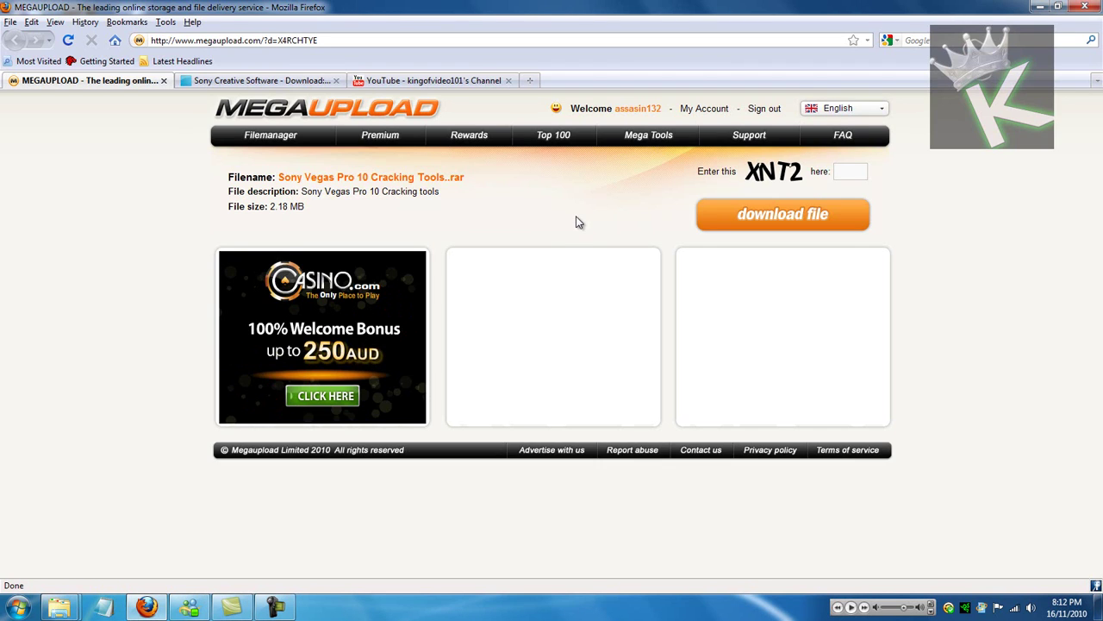
key("super+d")
key("super+t")
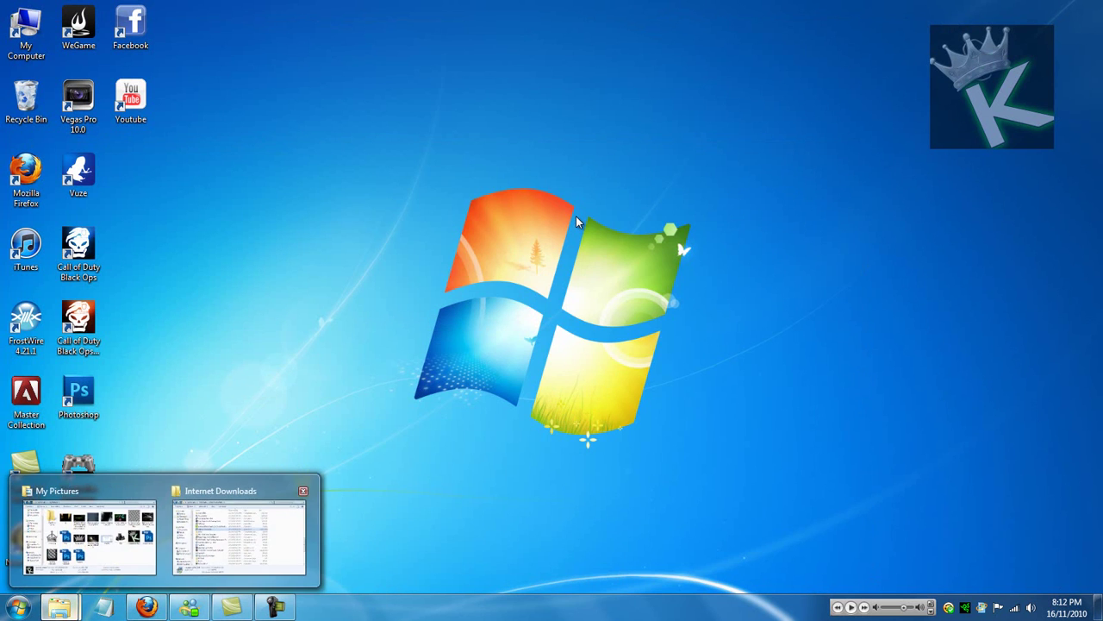
key("Right")
key("Return")
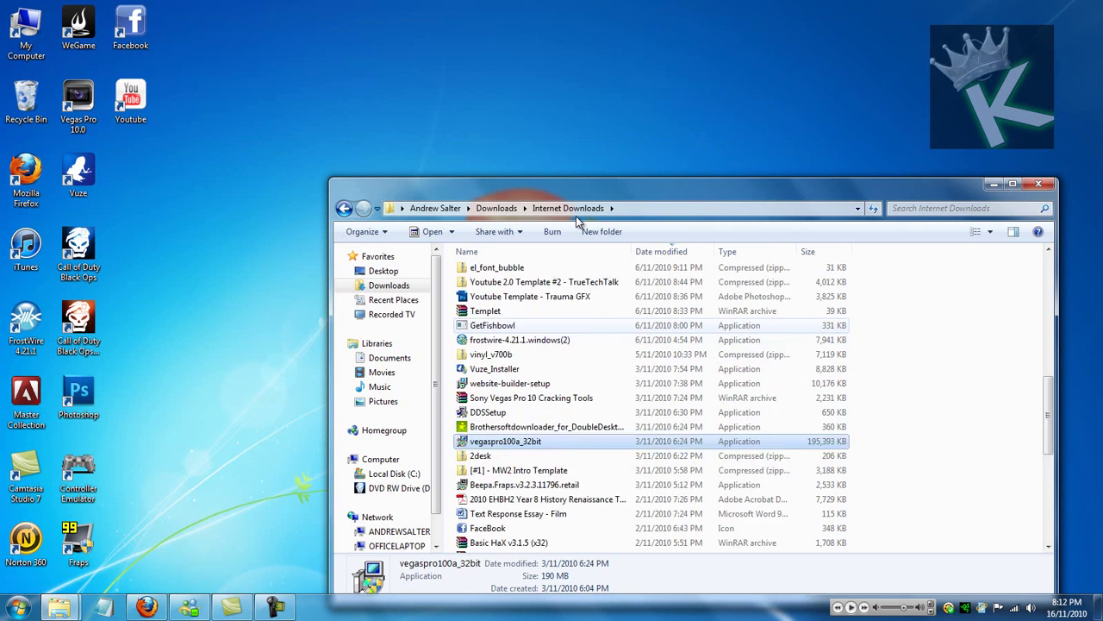
scroll(551, 328, "up", 1)
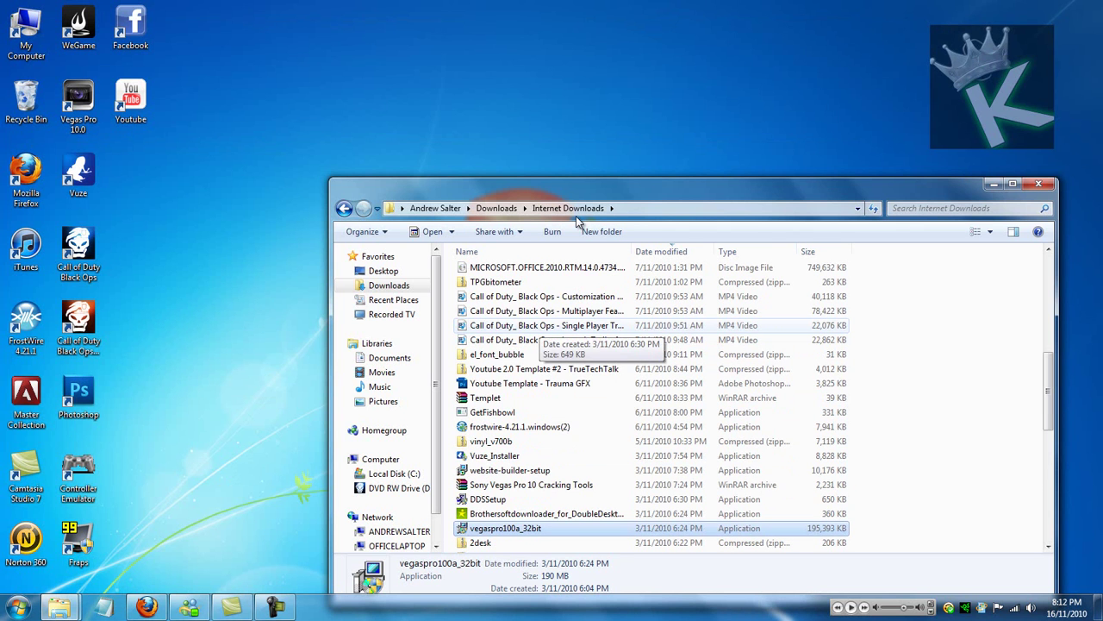
Open both Sony Vegas Pro 10 Cracking Tools folders and launch SonyVegasPro Patch.
key("s")
key("Return")
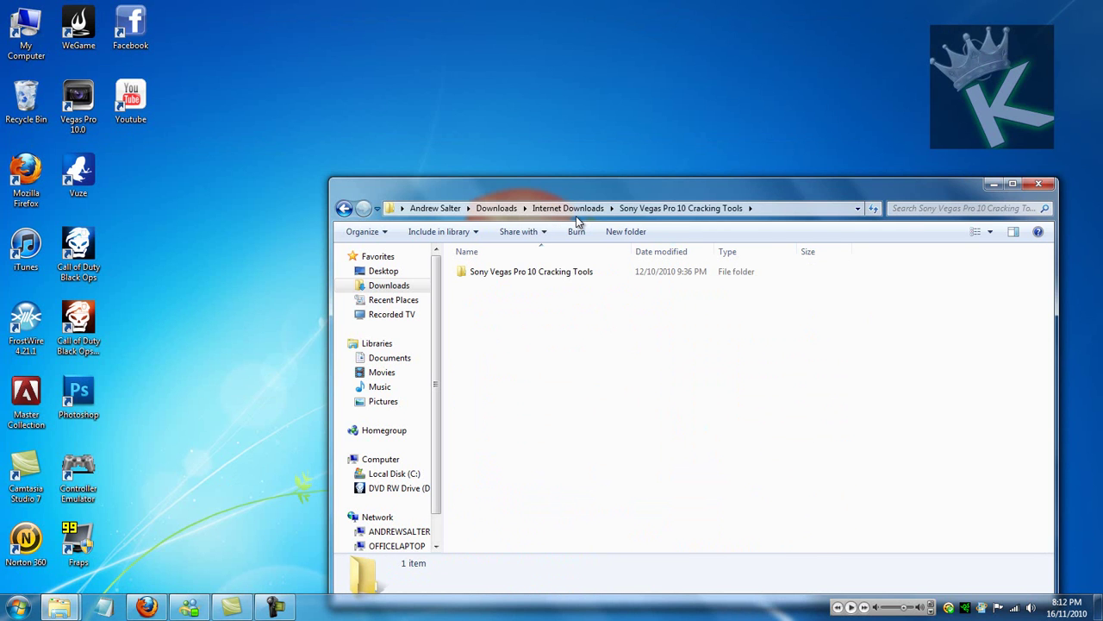
key("s")
key("Return")
key("s")
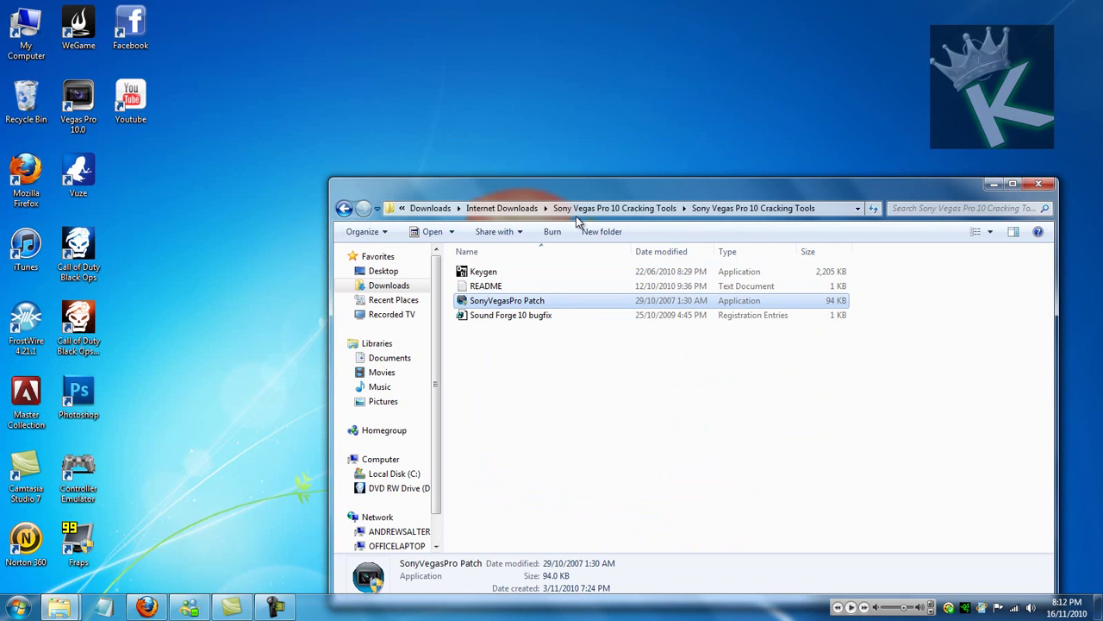
key("Return")
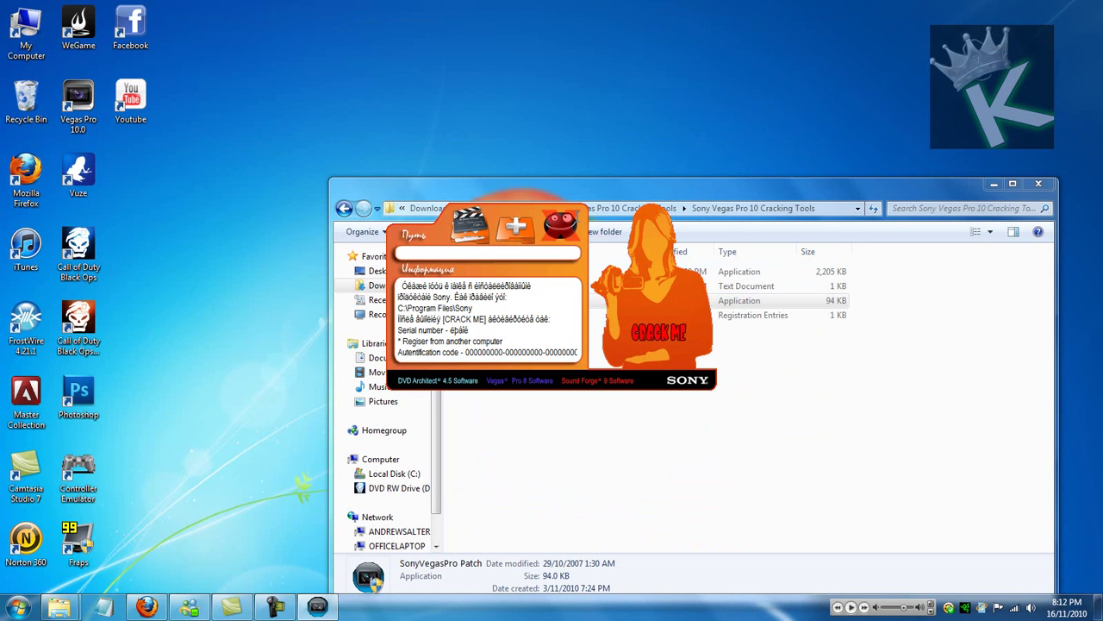
Patch C:\Program Files\Sony\Vegas Pro 10.0, then close the patch and select the Keygen file.
left_click(576, 216)
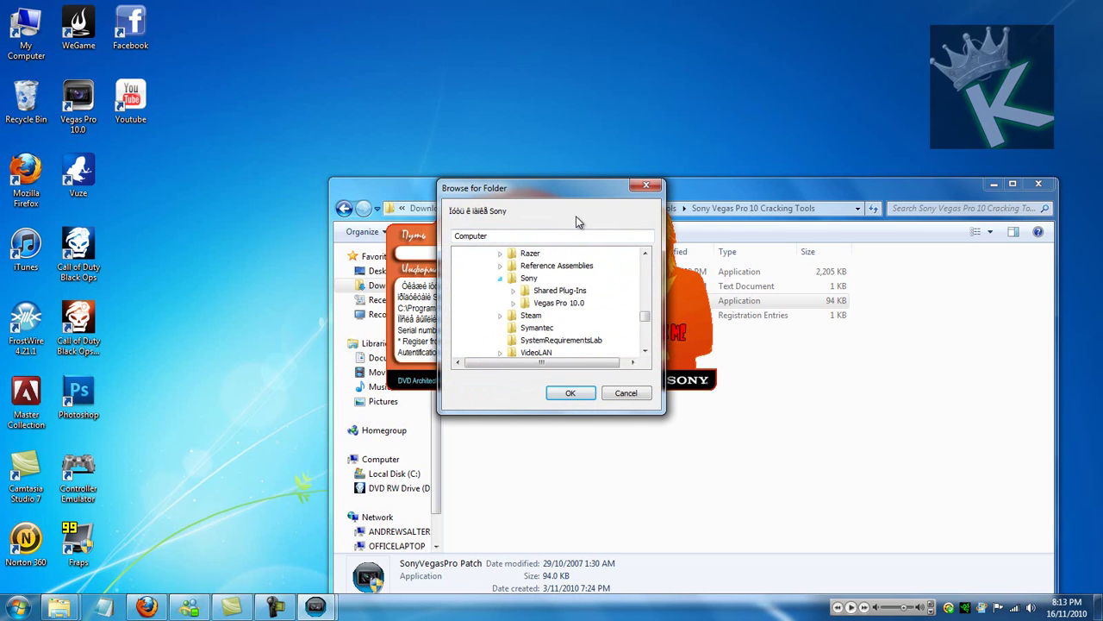
key("Return")
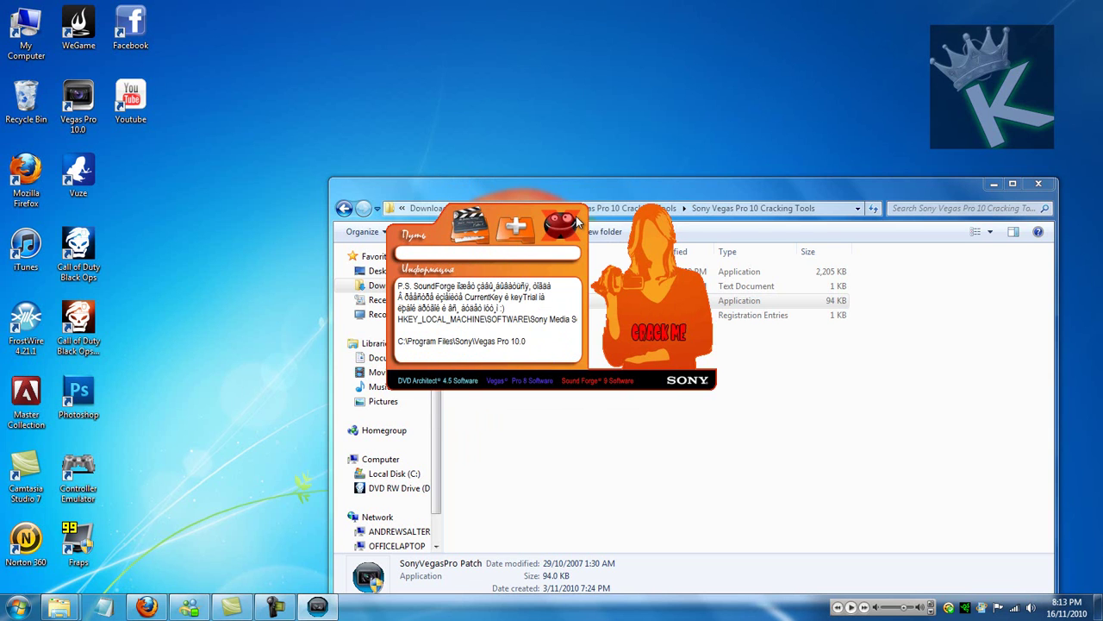
left_click(578, 223)
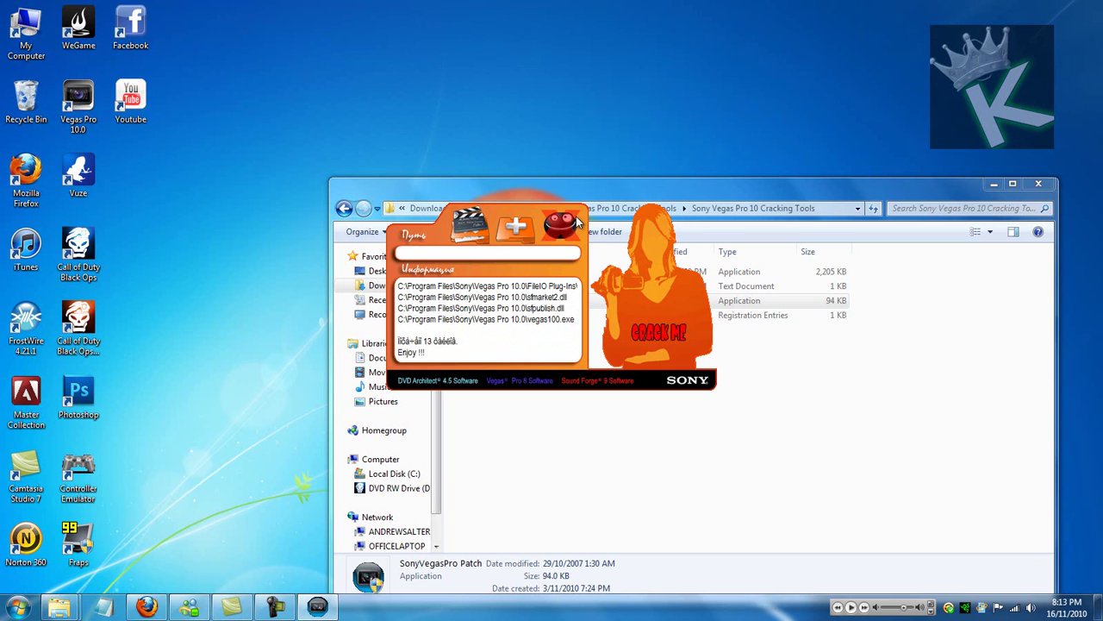
left_click(575, 221)
key("Up")
key("Up")
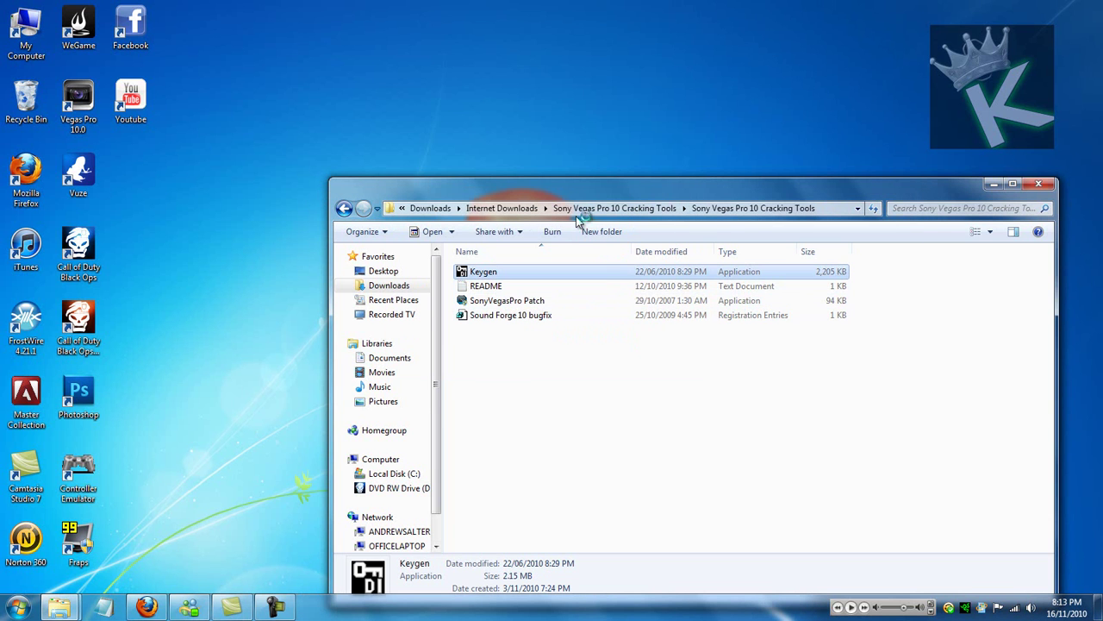
Launch the keygen and scroll its Product Name list for Vegas Pro 9.0 (32 and 64 bit) Series.
key("Return")
key("Return")
key("Return")
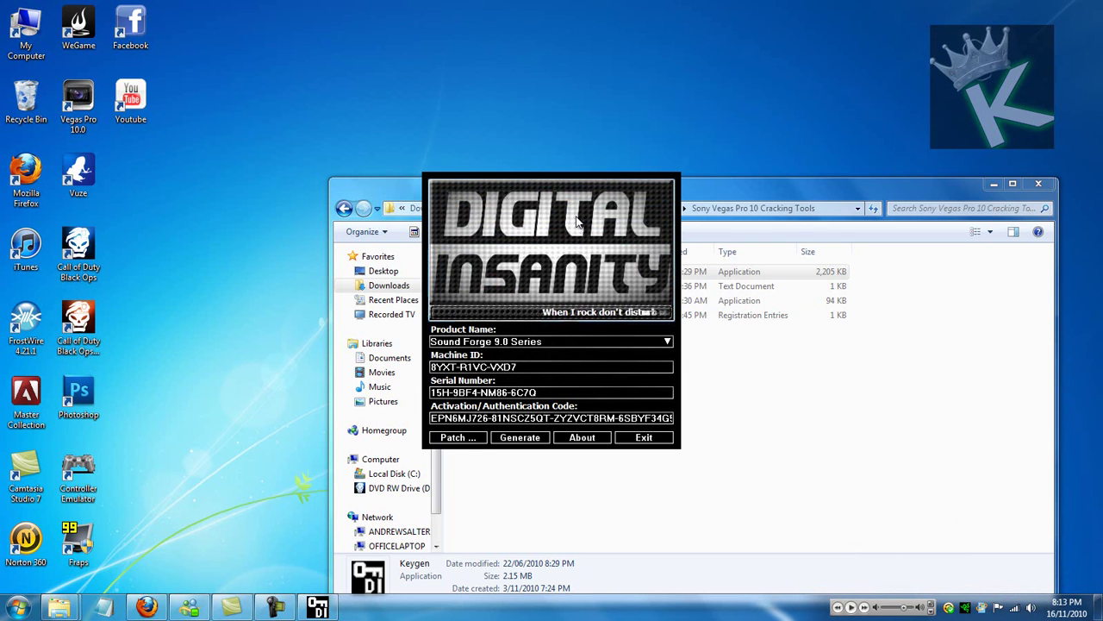
key("alt+Down")
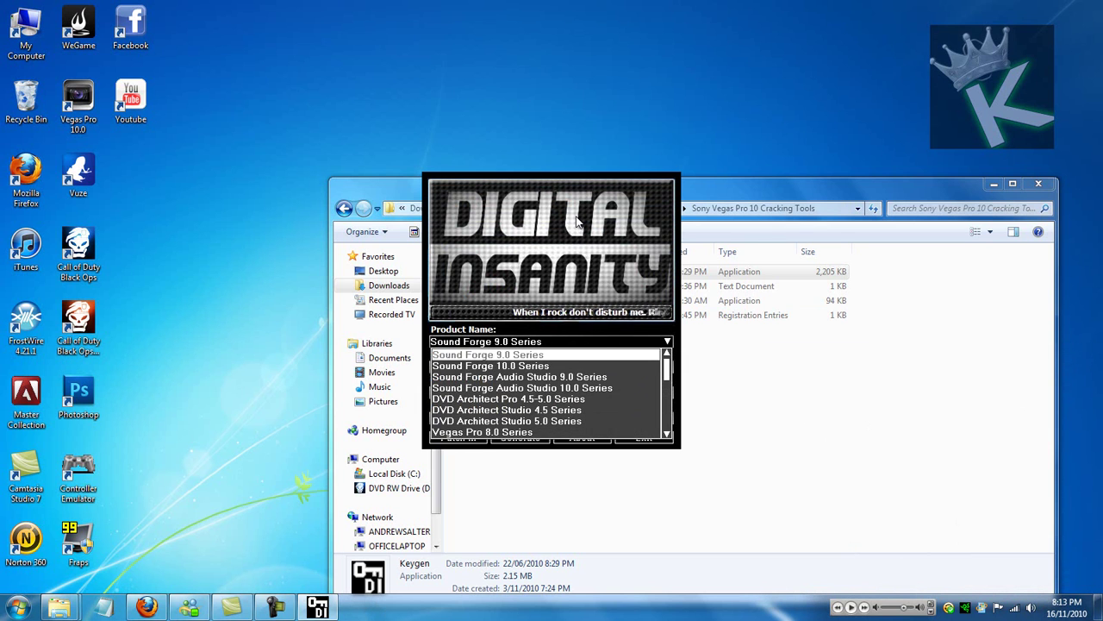
scroll(577, 222, "down", 3)
scroll(578, 222, "up", 3)
scroll(578, 222, "down", 1)
scroll(577, 222, "up", 1)
scroll(578, 222, "down", 5)
scroll(577, 222, "up", 1)
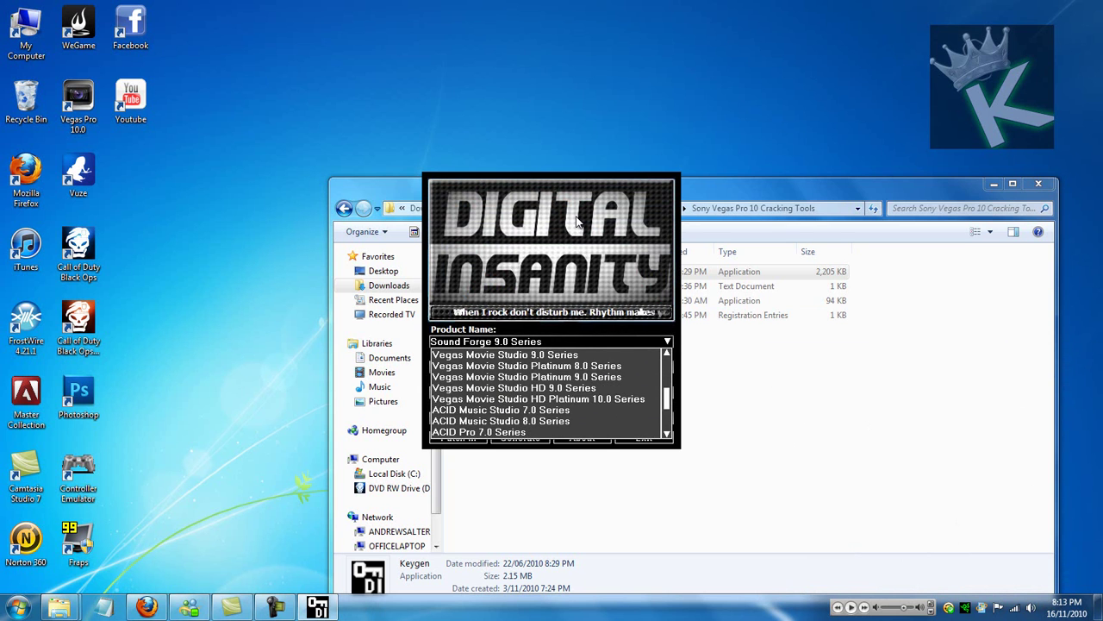
scroll(577, 222, "up", 5)
scroll(577, 223, "down", 4)
scroll(578, 222, "down", 3)
scroll(578, 222, "up", 6)
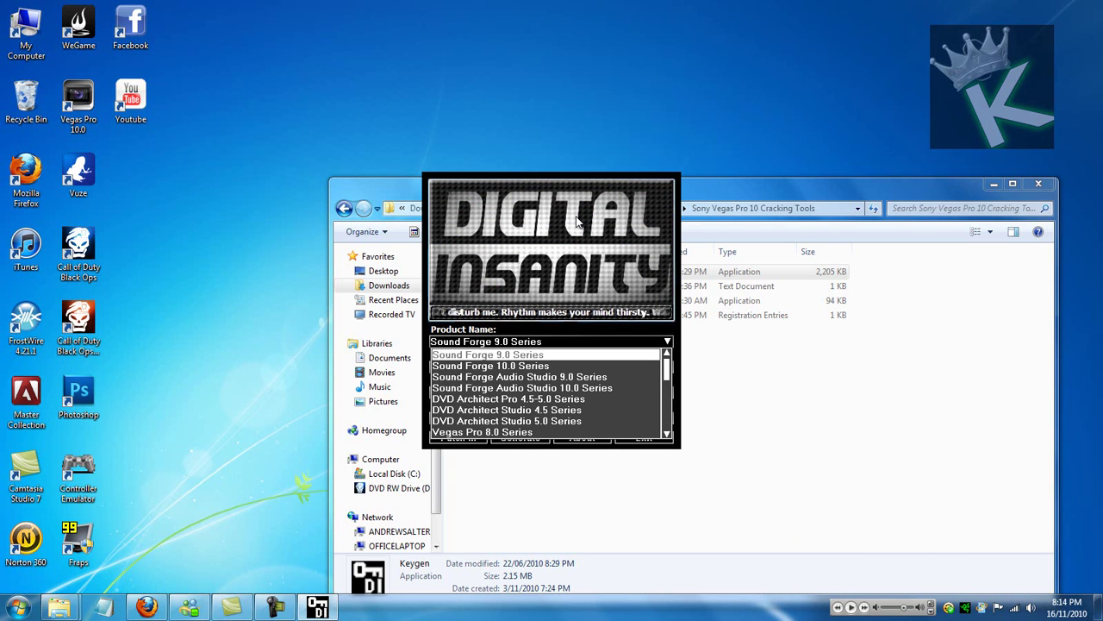
scroll(578, 223, "down", 3)
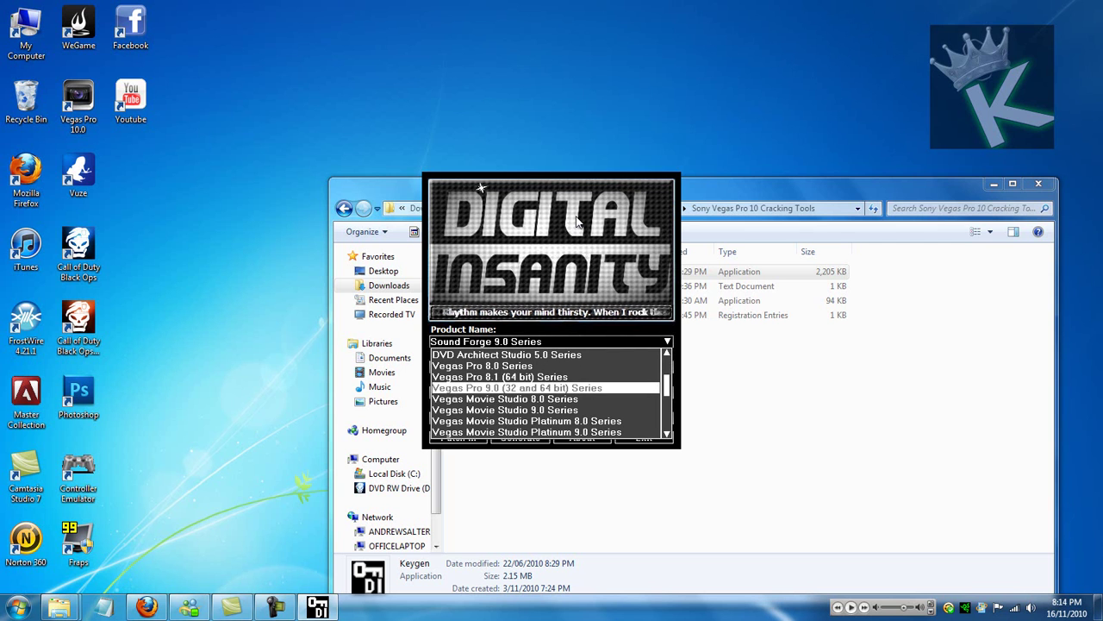
Select Vegas Pro 9.0 (32 and 64 bit) Series and generate new serial and activation codes.
key("Return")
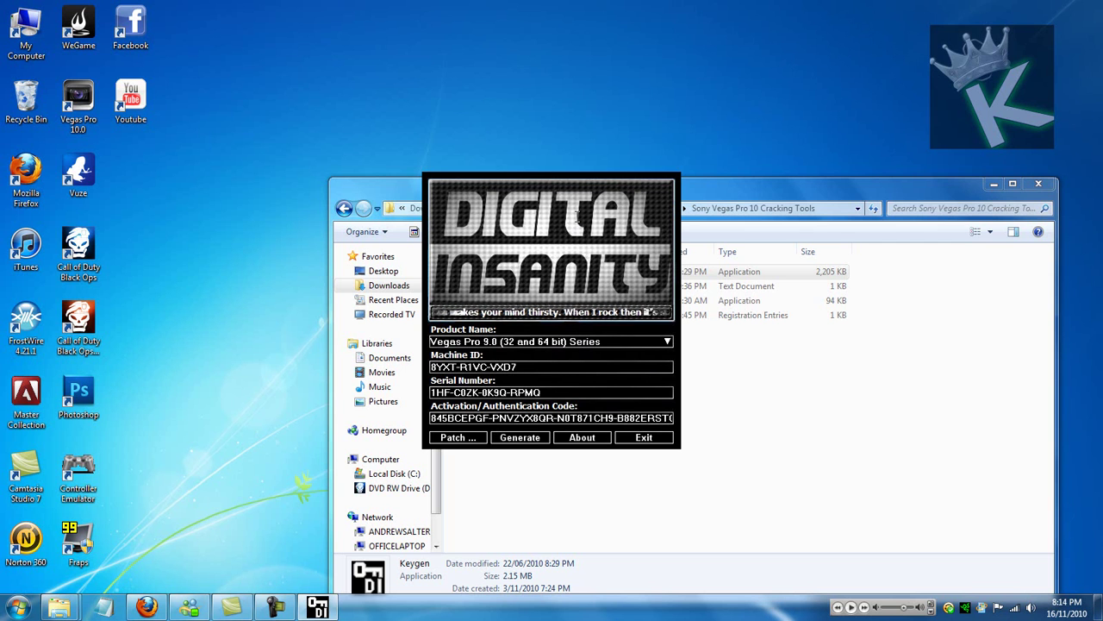
key("Tab")
key("Tab")
key("shift+Tab")
key("Return")
key("Return")
key("Return")
key("Return")
key("Return")
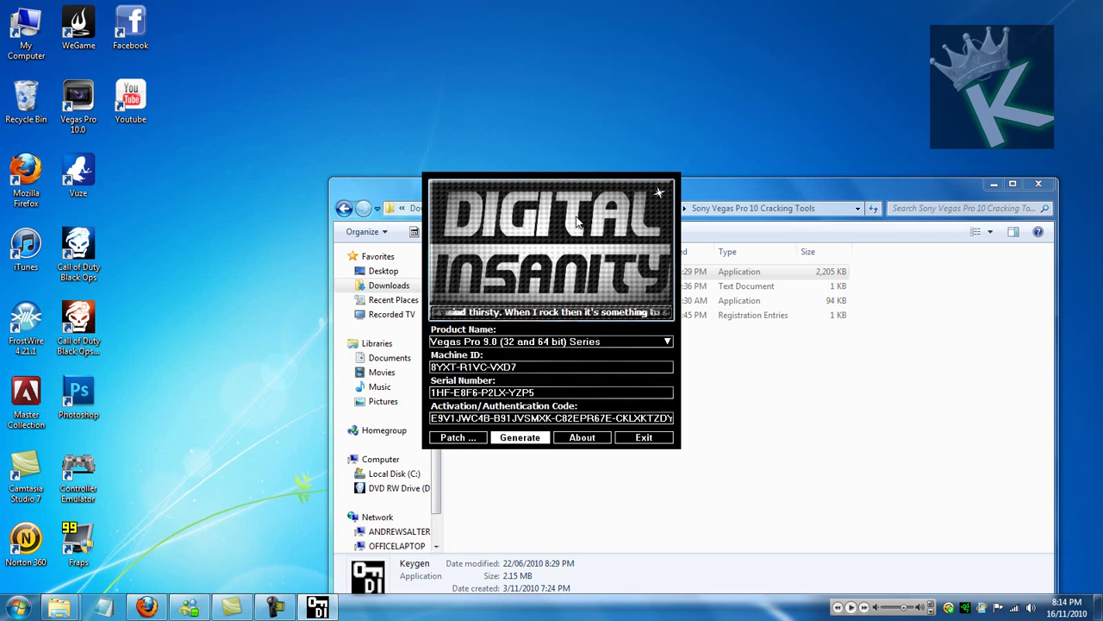
key("Return")
key("Return")
key("Return")
key("Return")
key("Return")
key("Return")
key("Return")
key("Return")
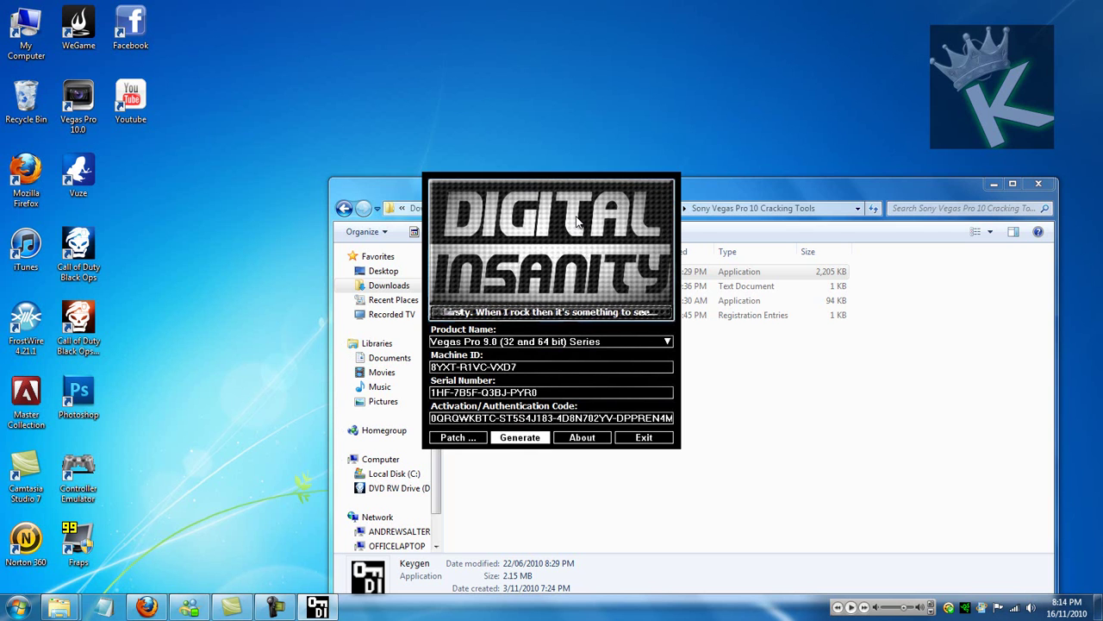
key("Return")
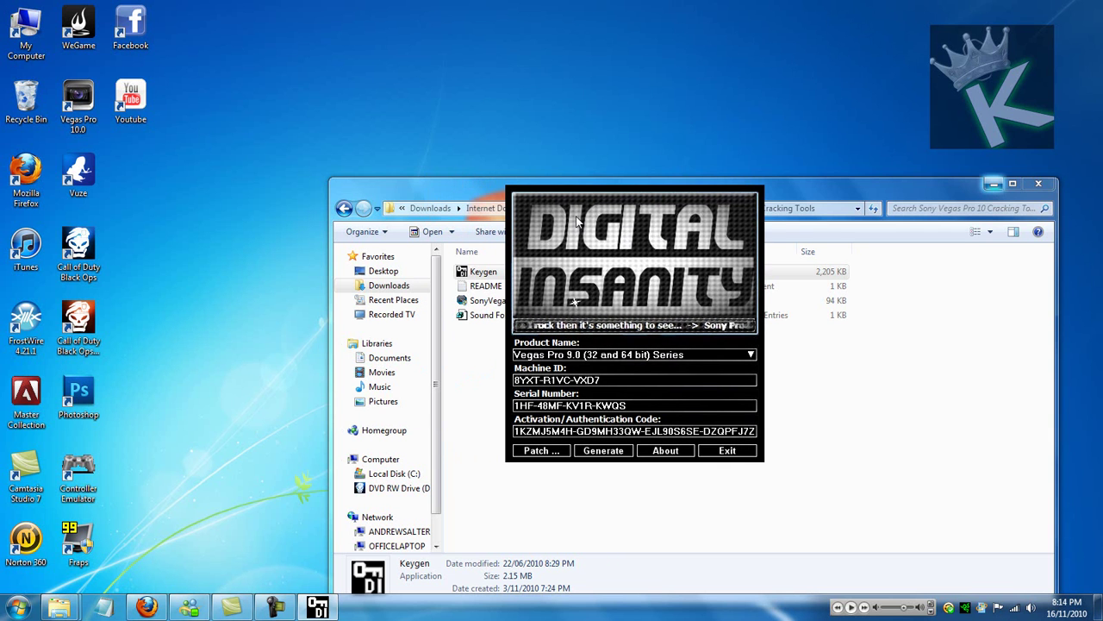
Close the Cracking Tools folder and launch Vegas Pro 10 from its desktop shortcut.
key("alt+F4")
key("Up")
key("Return")
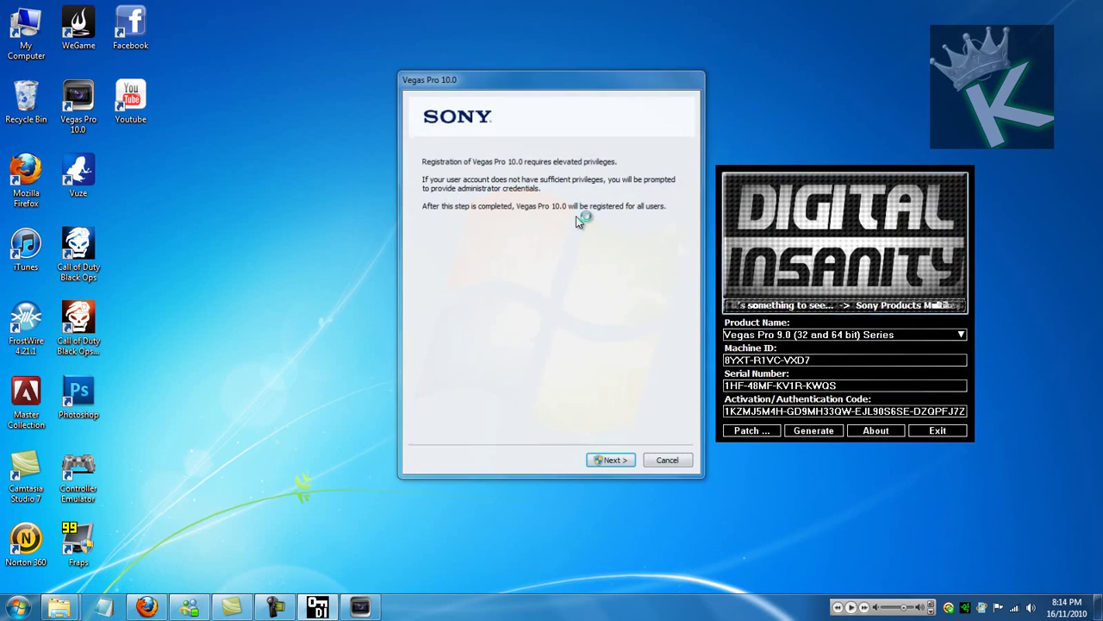
key("Return")
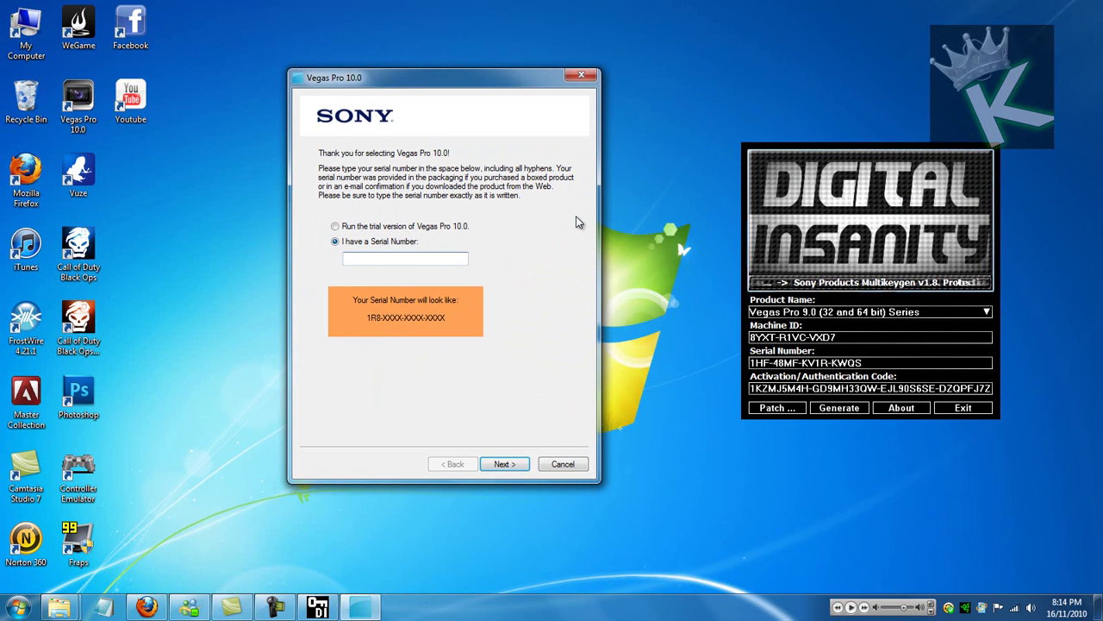
key("alt+Tab")
key("ctrl+c")
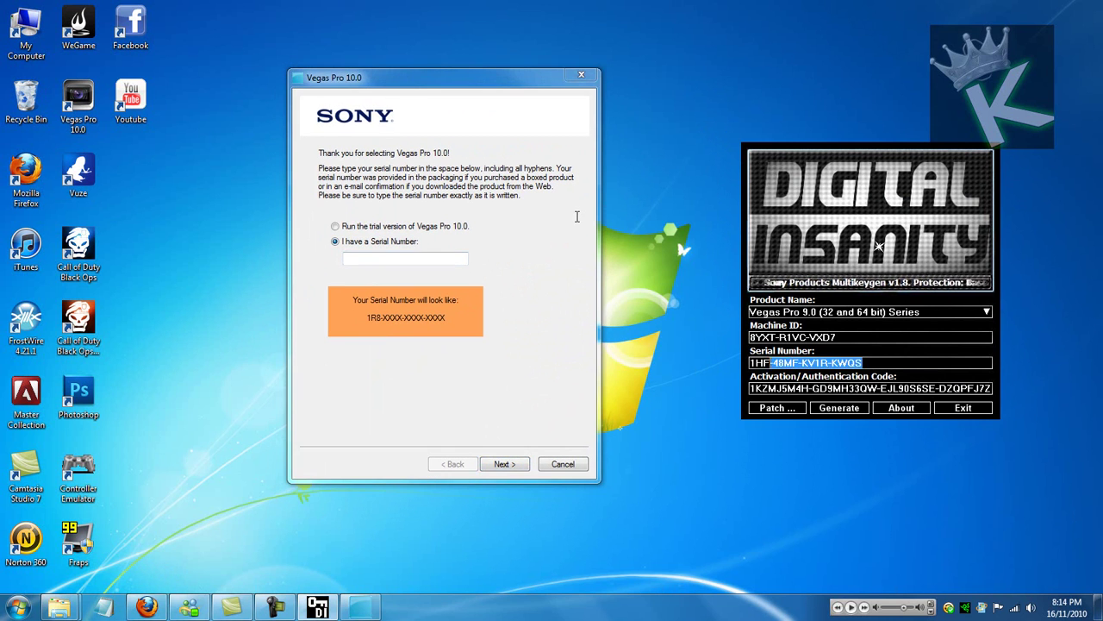
key("alt+Tab")
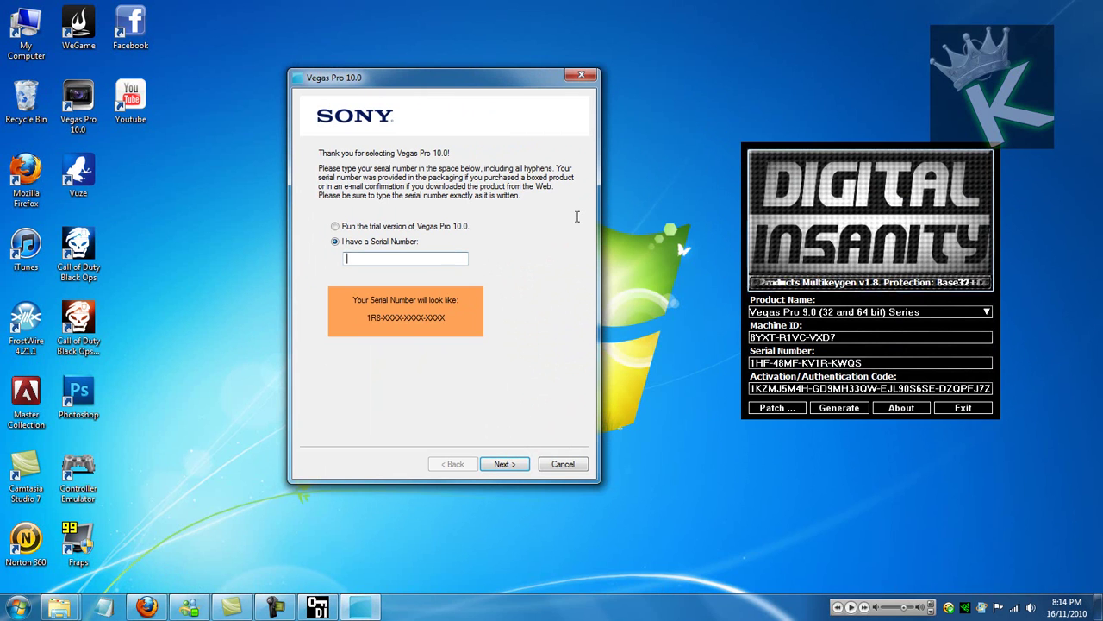
key("ctrl+v")
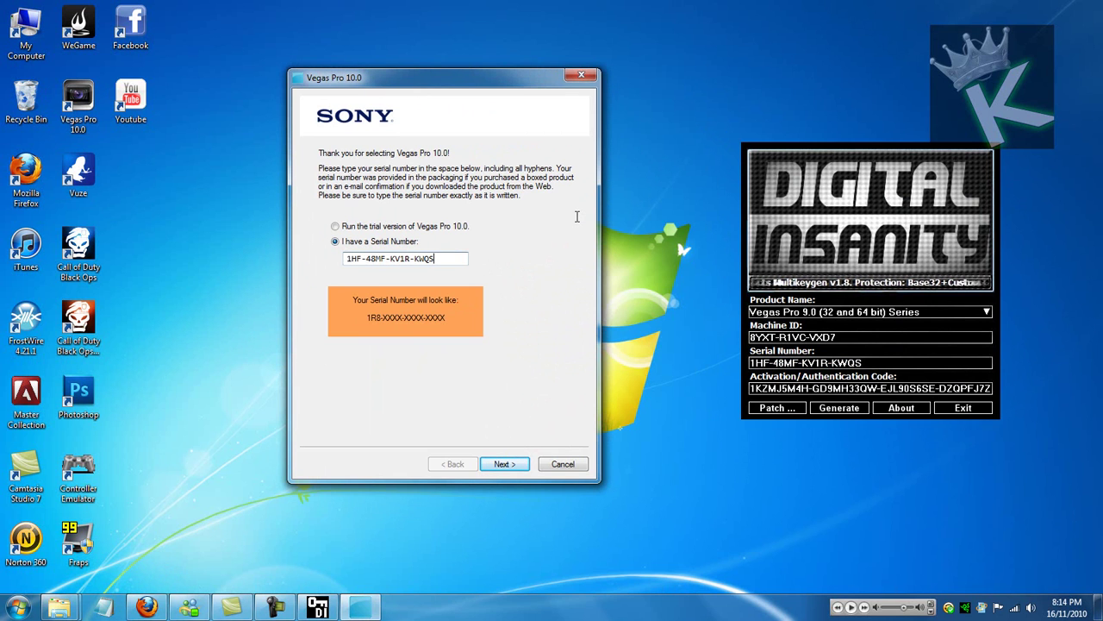
key("shift+Home")
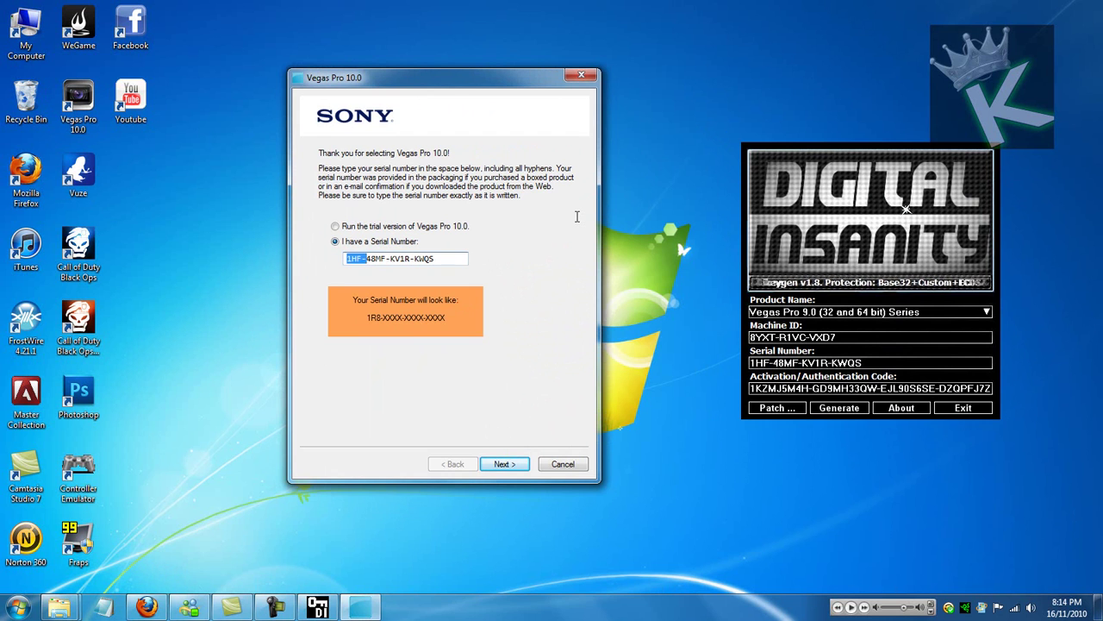
key("Right")
key("Right")
key("shift+Home")
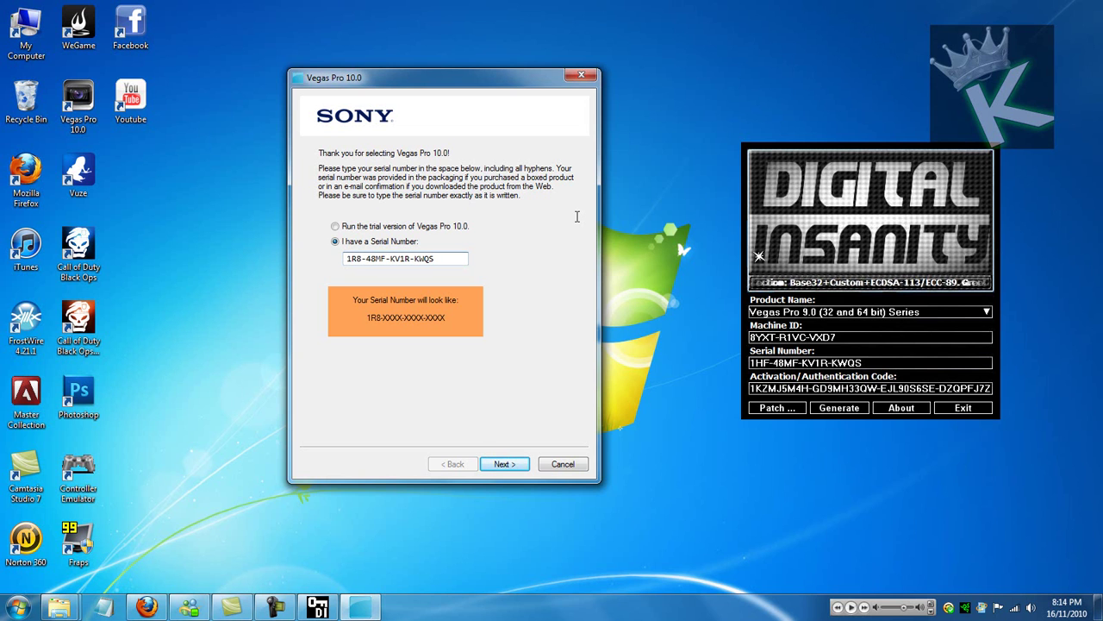
Continue with Register from another computer and tick the privacy acknowledgement on the prefilled form.
key("Return")
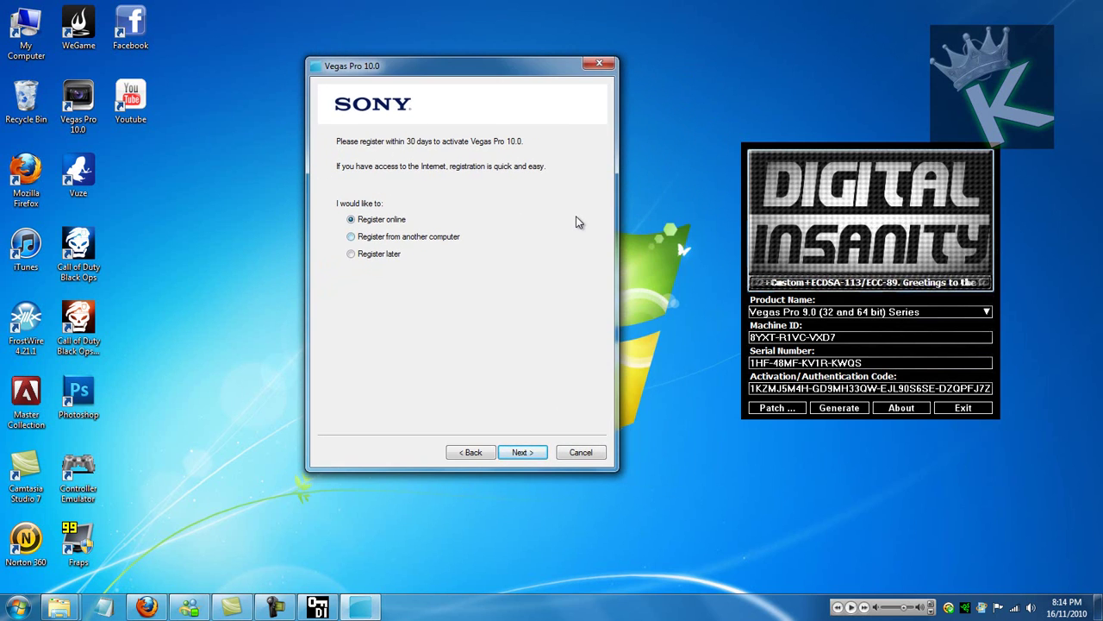
key("Return")
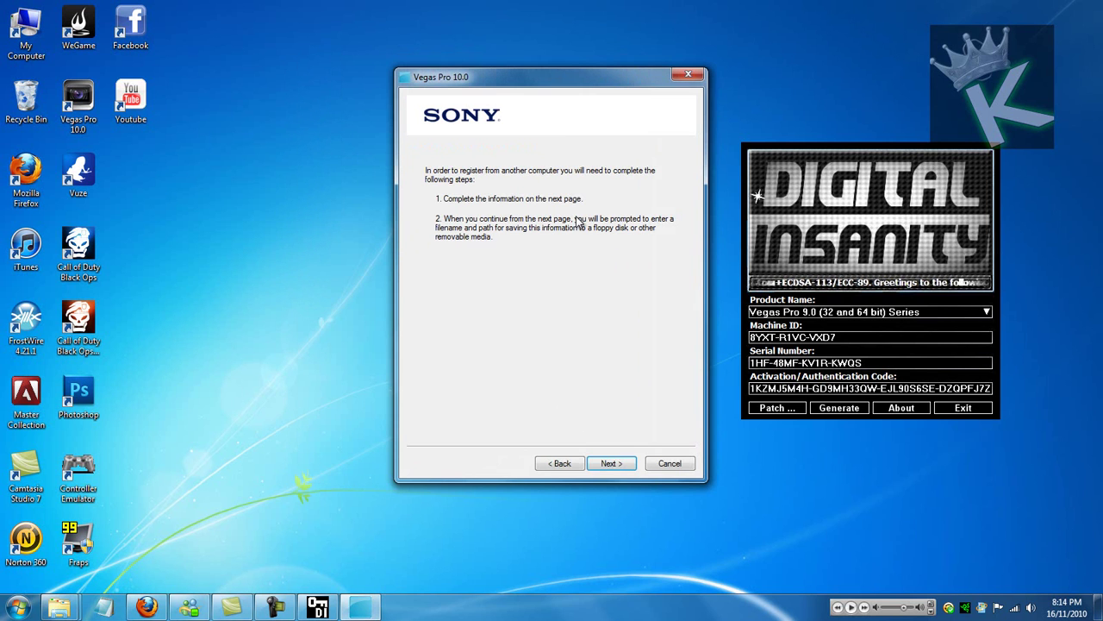
key("Return")
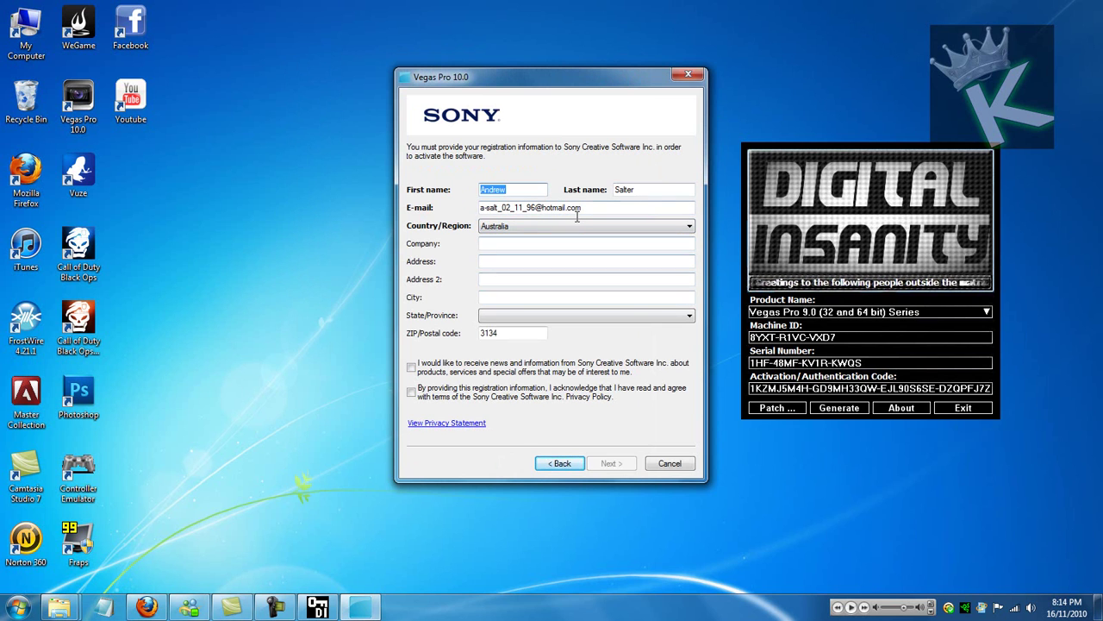
double_click(577, 217)
left_click(577, 216)
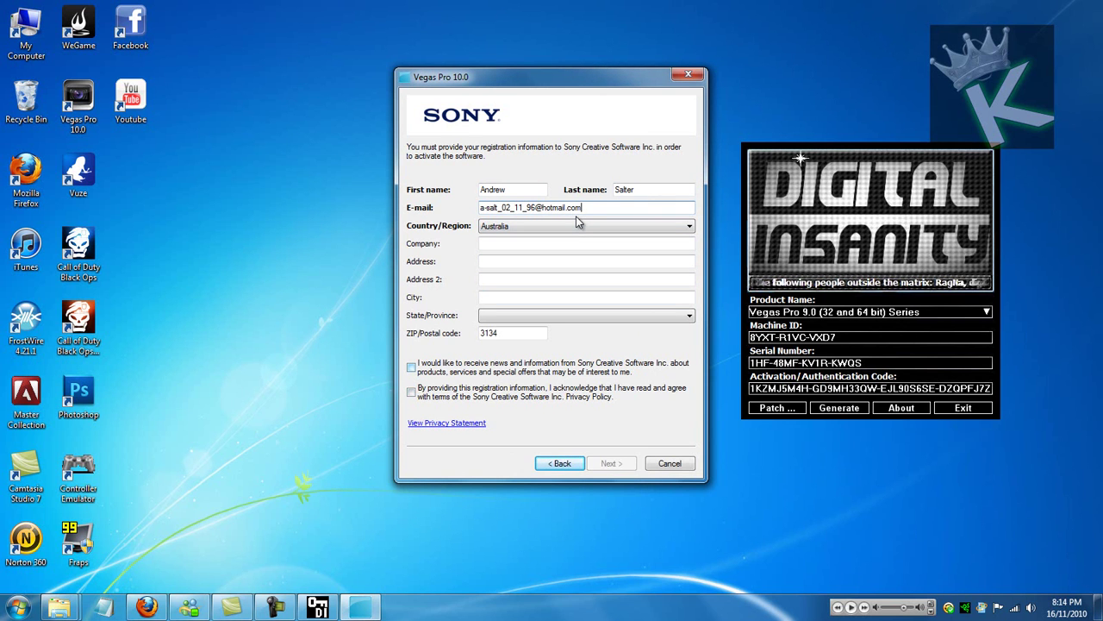
key("space")
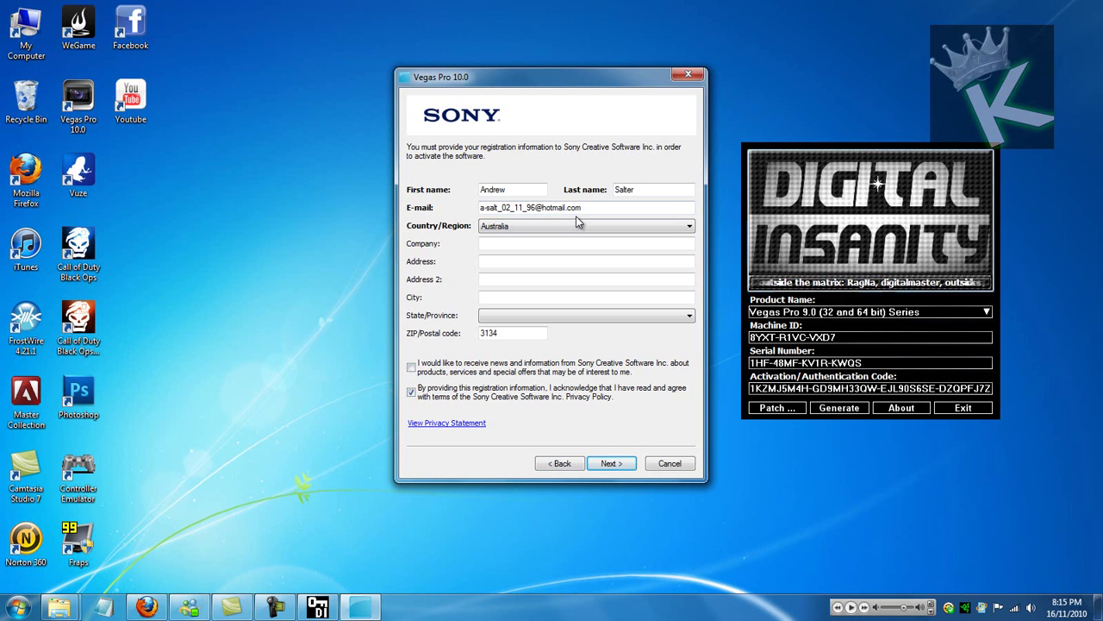
Save the Register Vegas Pro file to the desktop and continue to authentication.
key("Return")
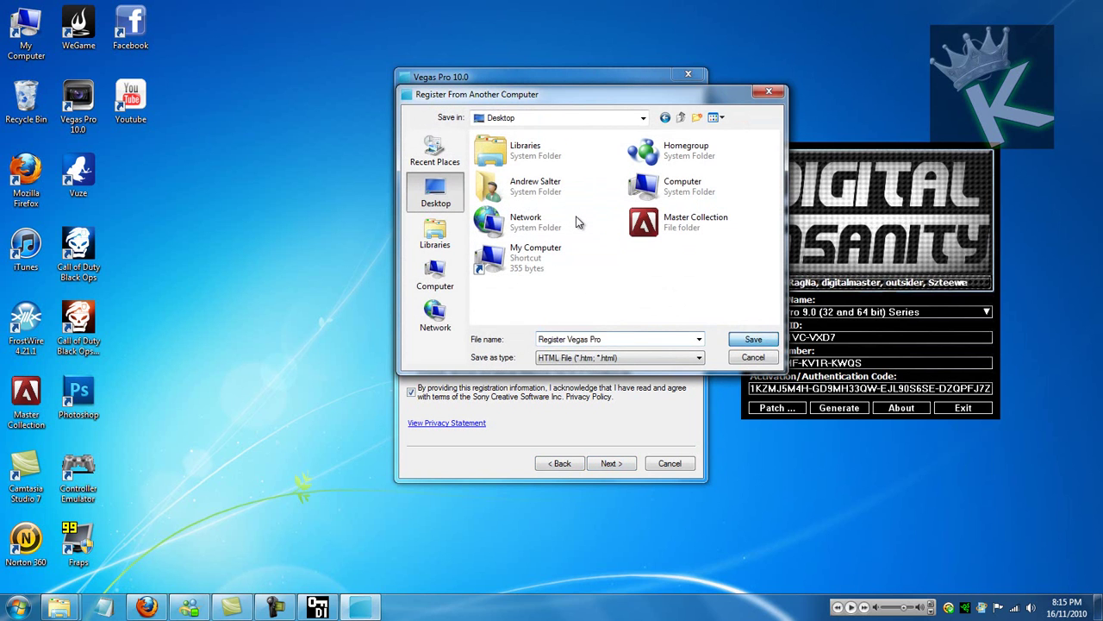
key("Return")
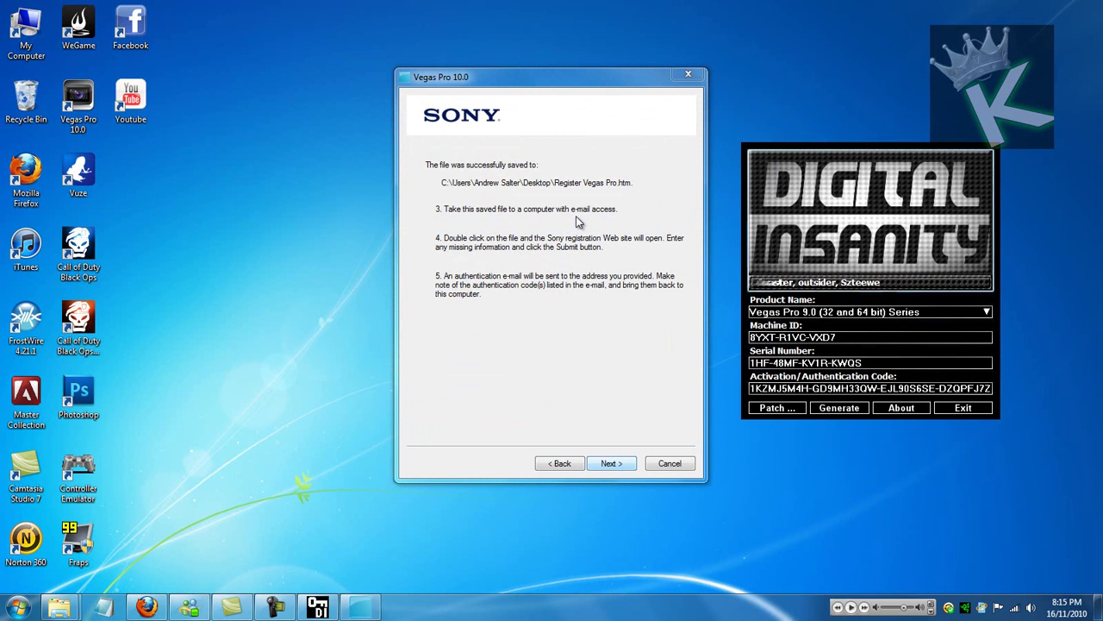
key("Return")
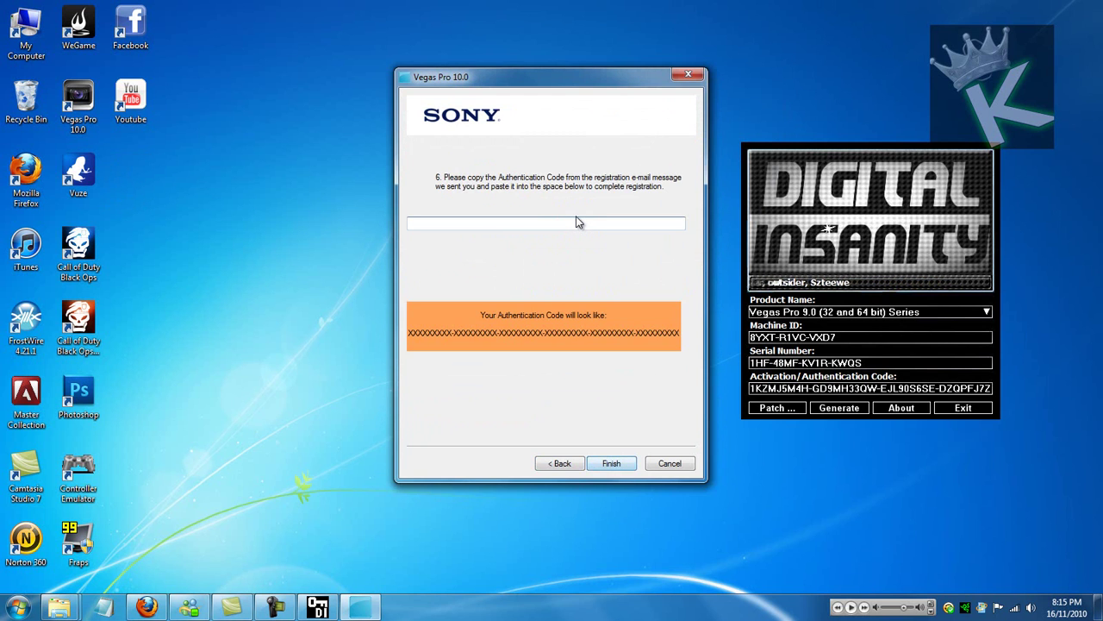
Copy the keygen's activation code into the authentication field and finish registration.
key("alt+Tab")
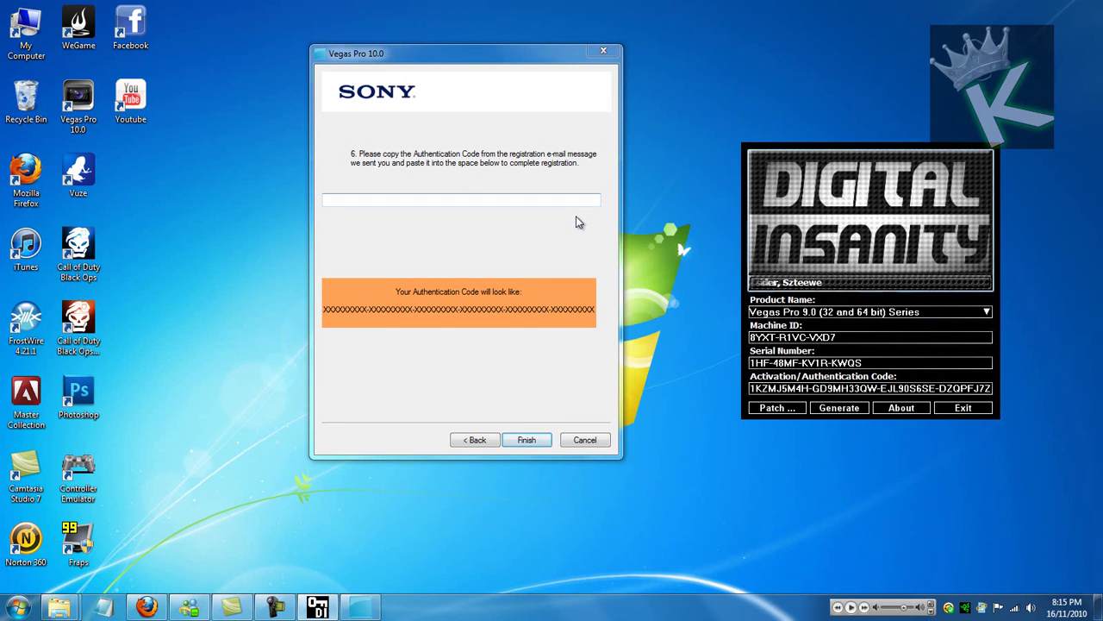
key("shift+End")
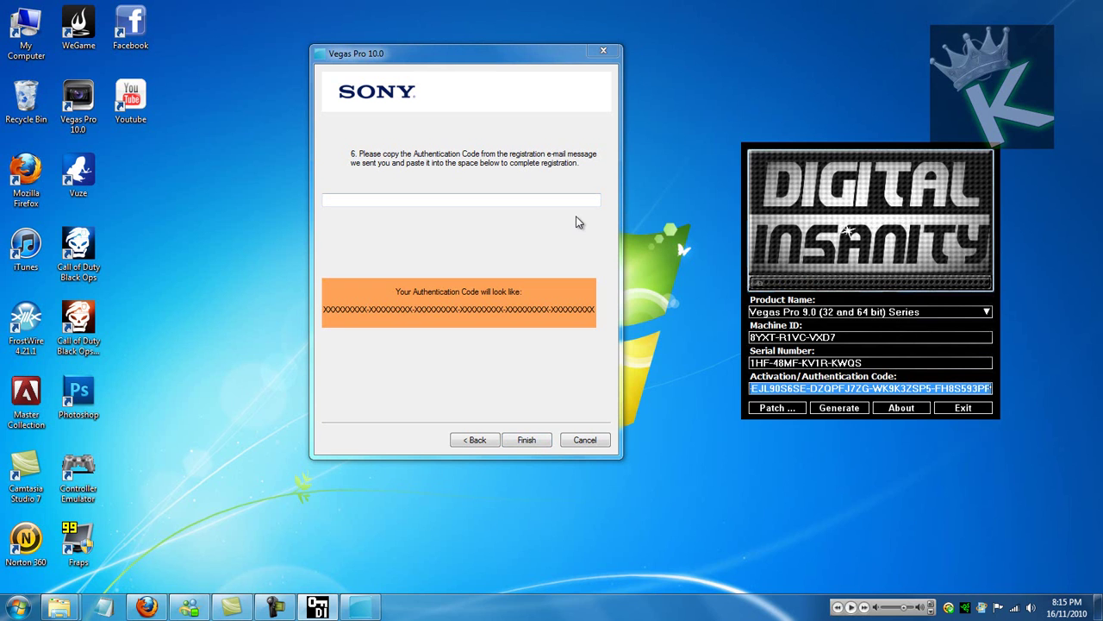
key("alt+Tab")
key("ctrl+v")
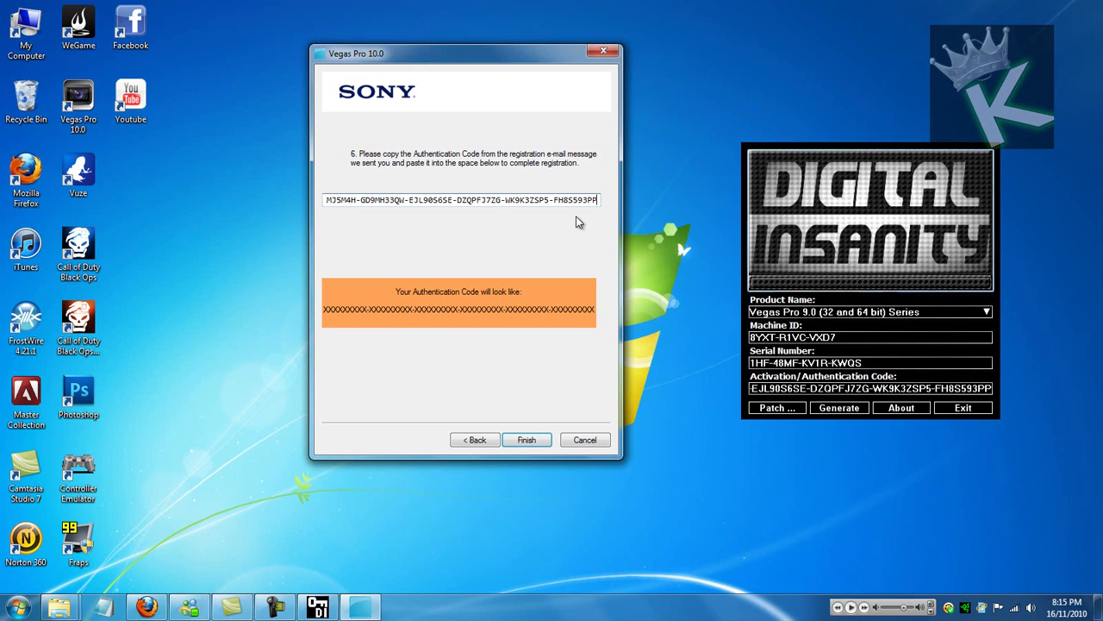
key("Return")
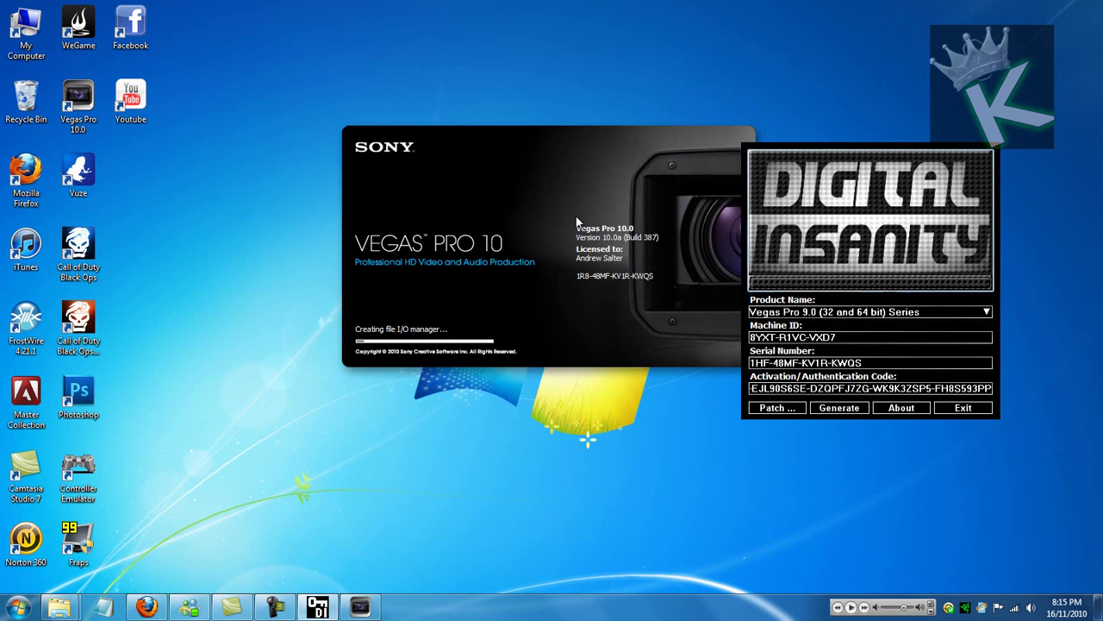
Exit the Digital Insanity keygen while licensed Vegas Pro 10 keeps loading.
key("Return")
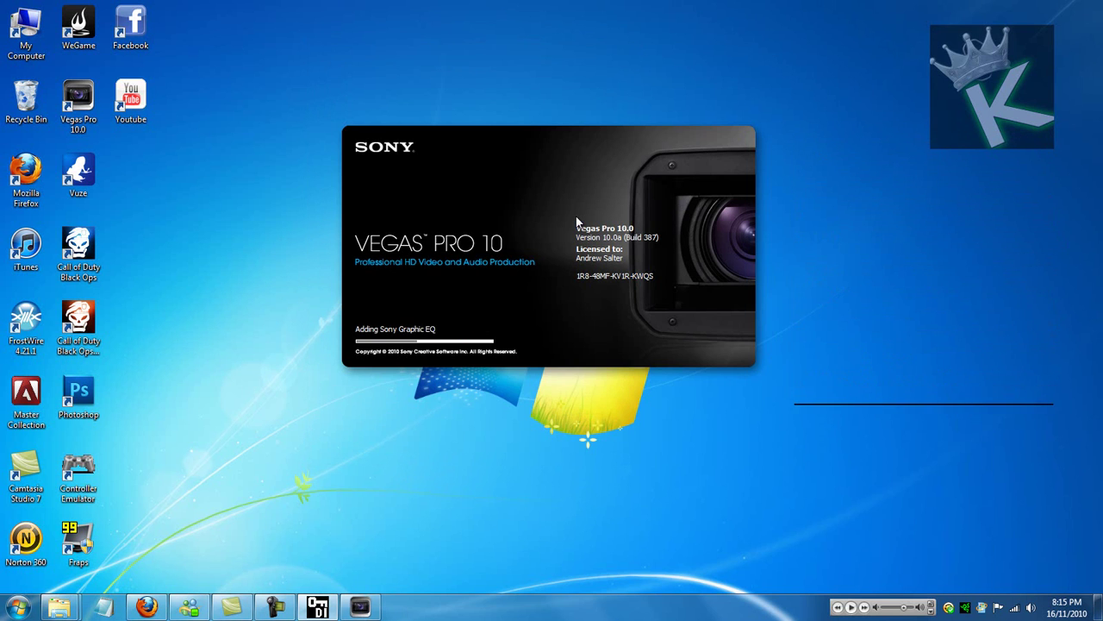